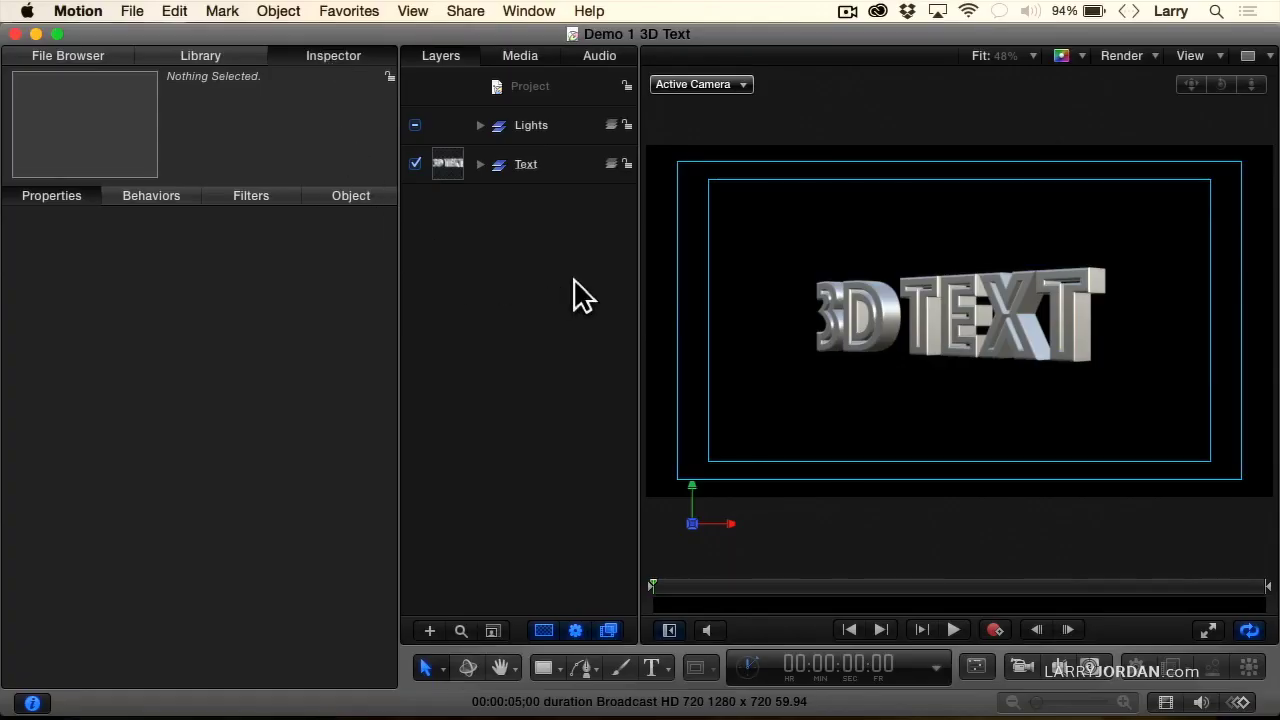
- Select the 3D Text layer inside the Text group and show its Appearance settings
click(480, 164)
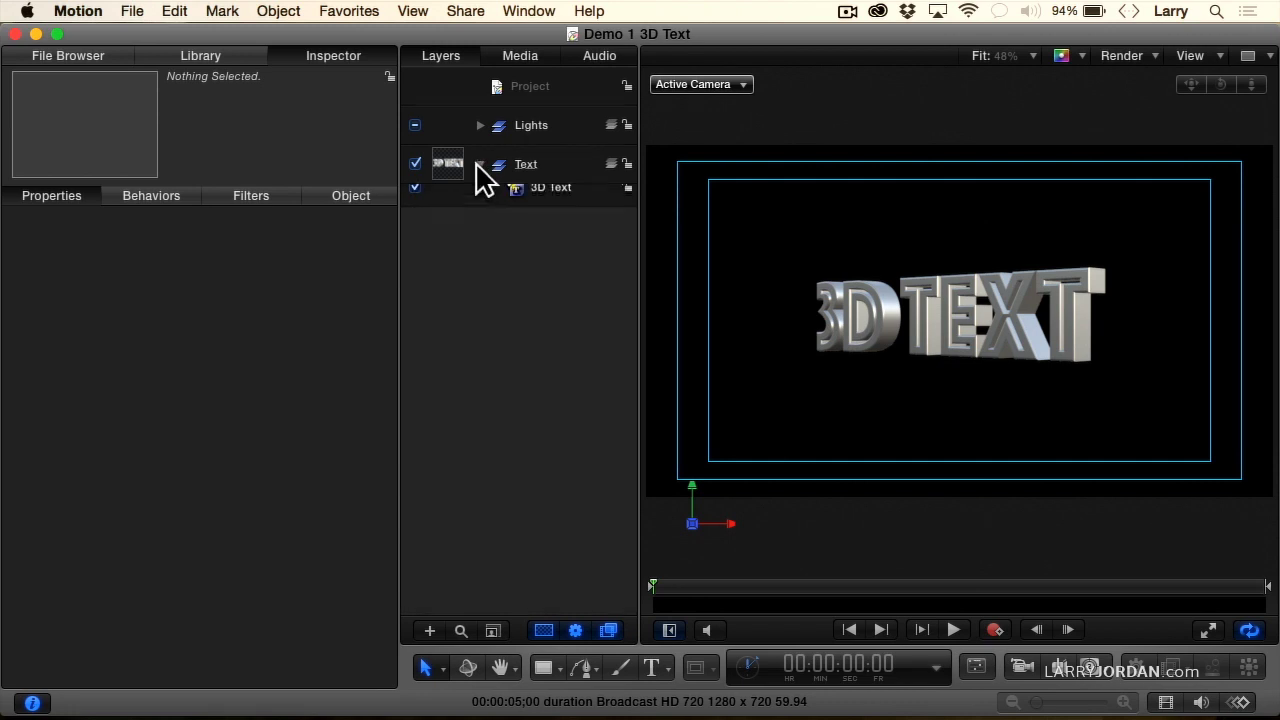
click(553, 210)
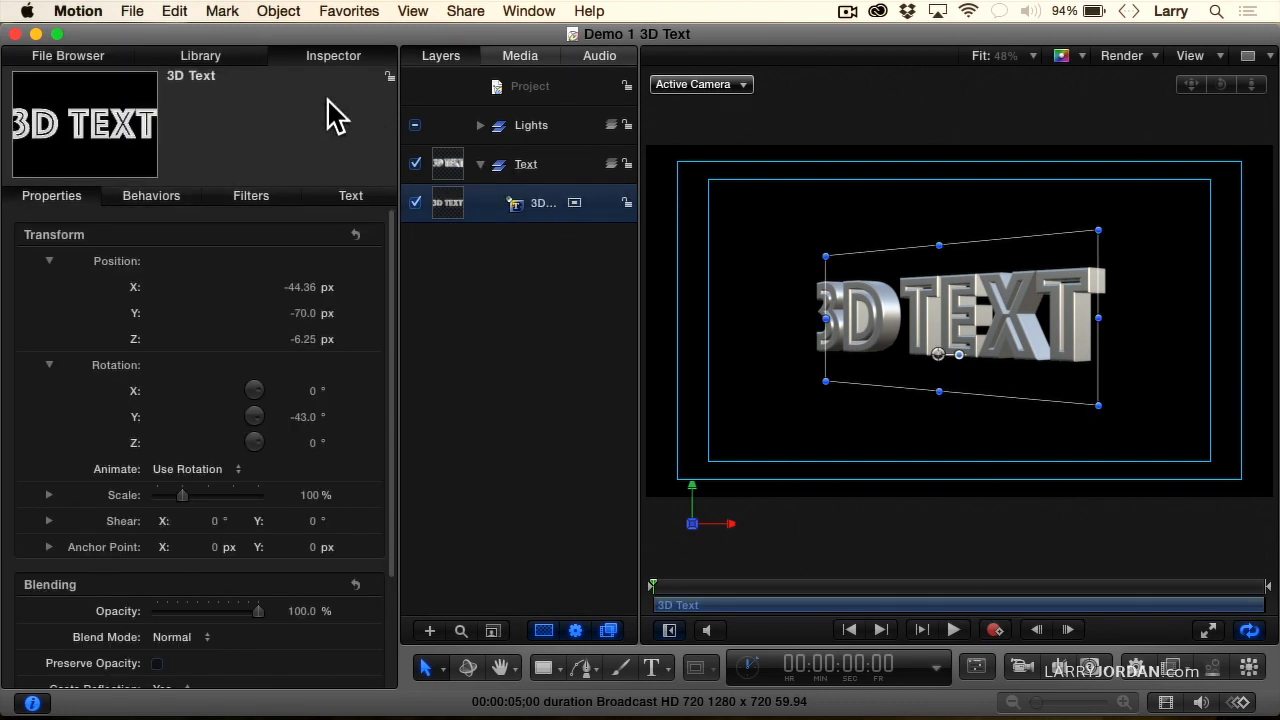
click(352, 198)
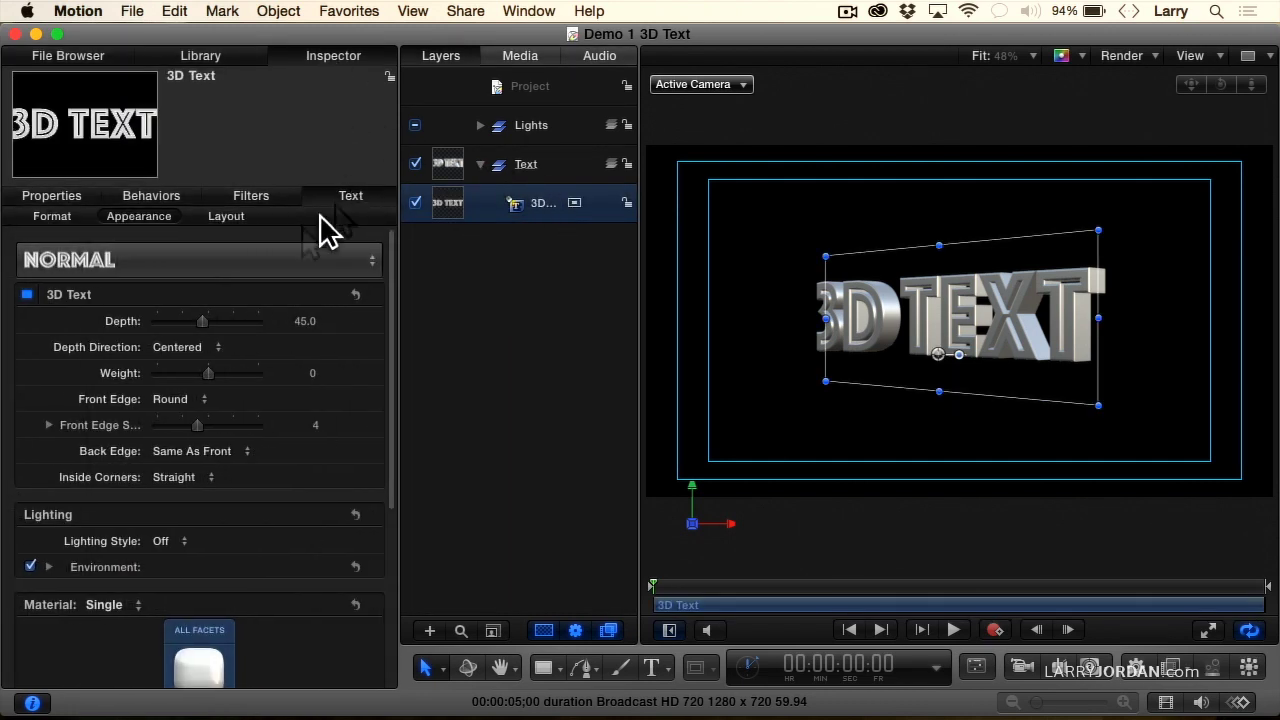
- Uncheck Environment lighting on the 3D Text, leaving the environment type on Field
click(48, 567)
scroll(157, 528, down, 3)
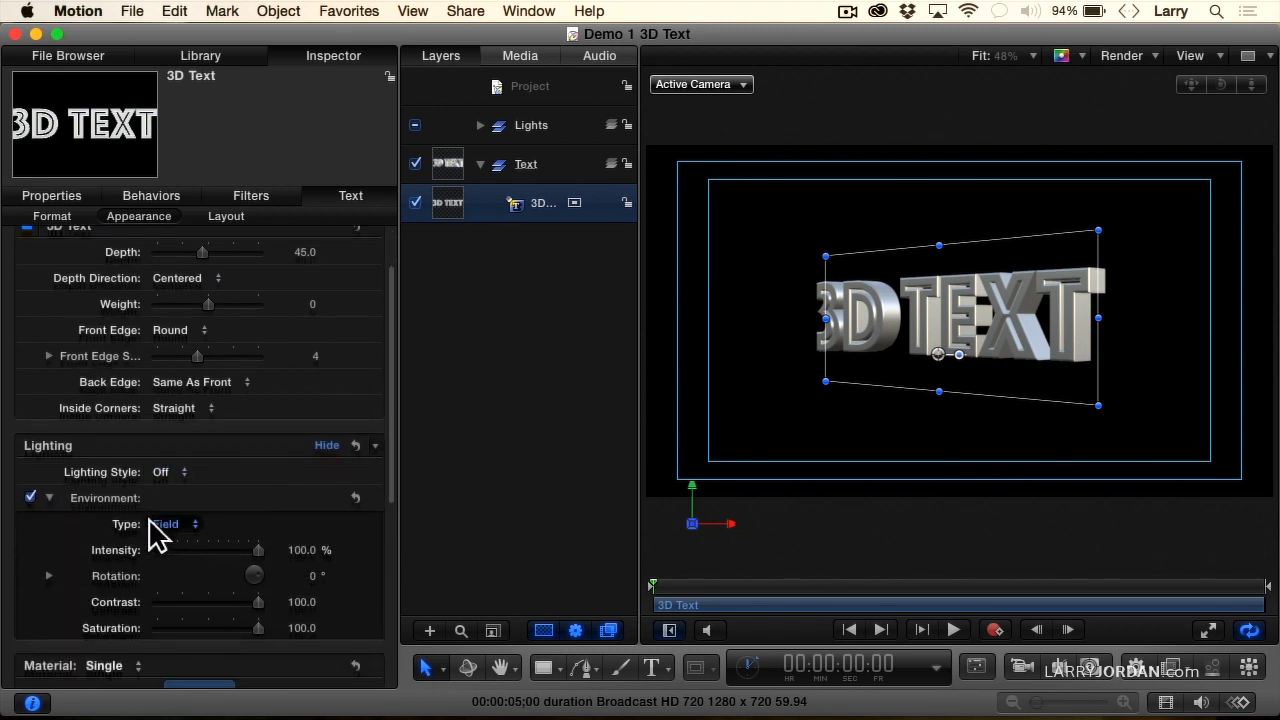
click(188, 488)
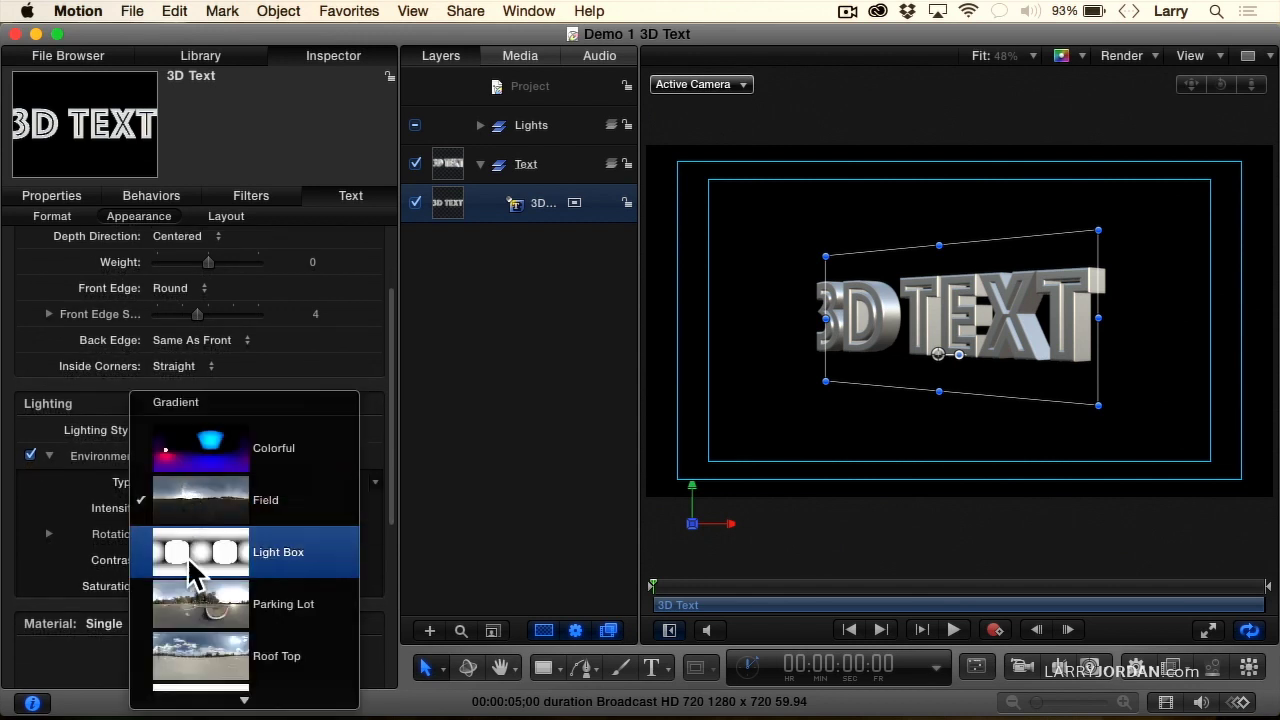
mouse_move(199, 716)
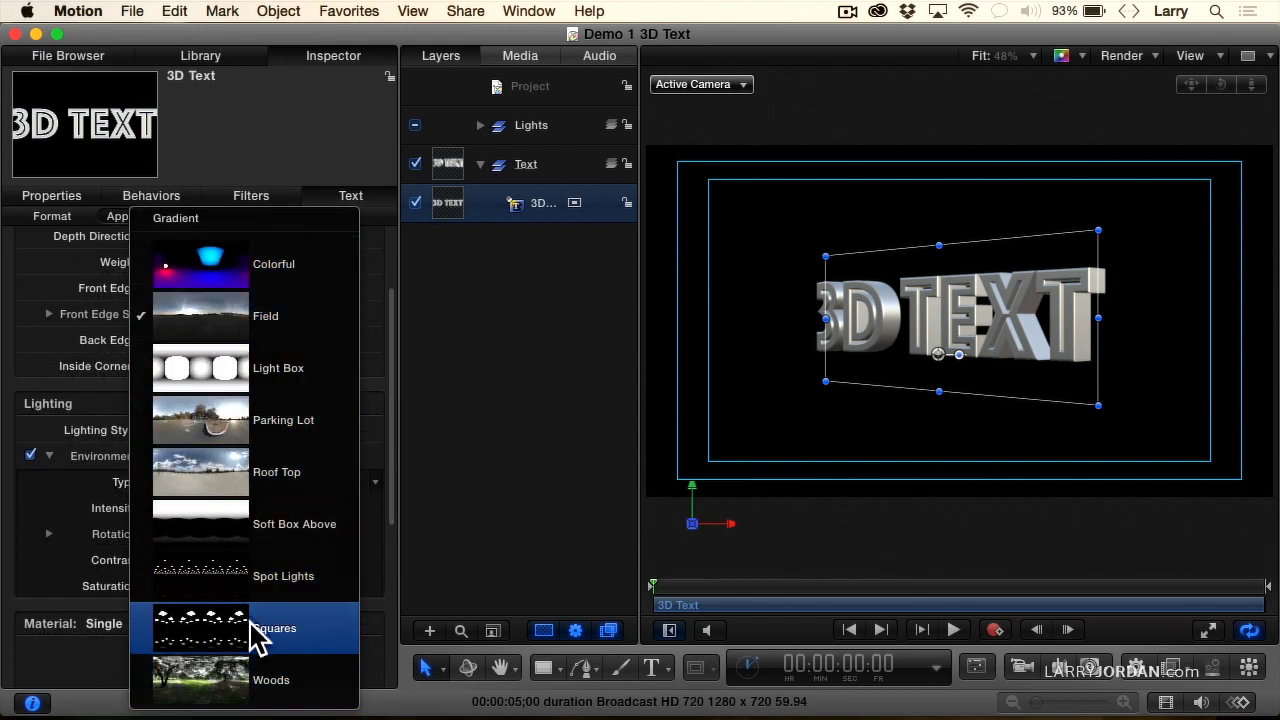
click(455, 412)
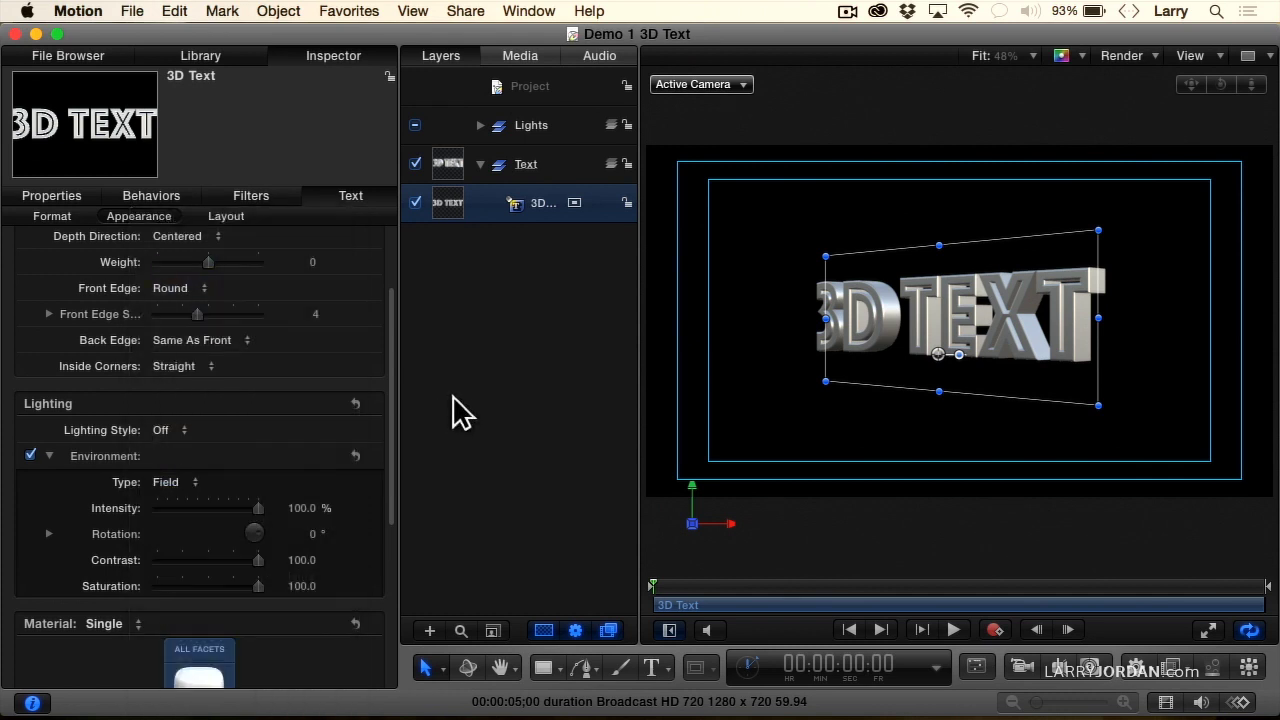
click(32, 456)
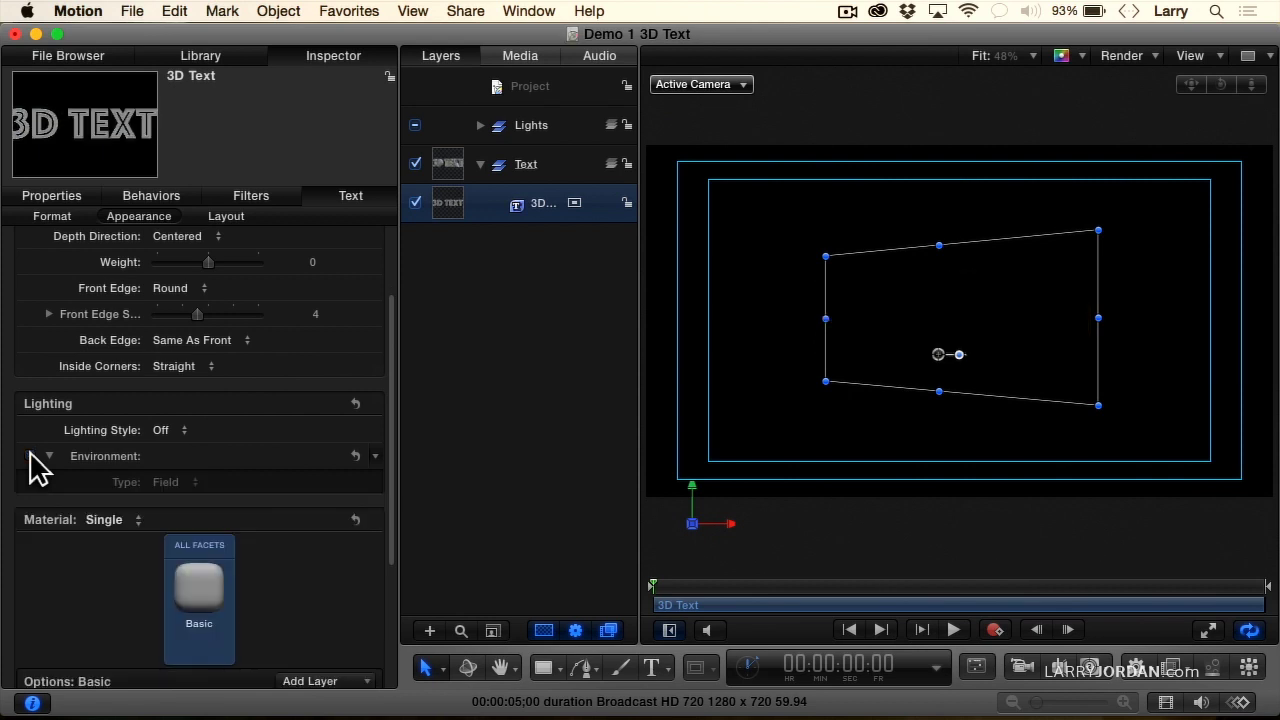
click(487, 349)
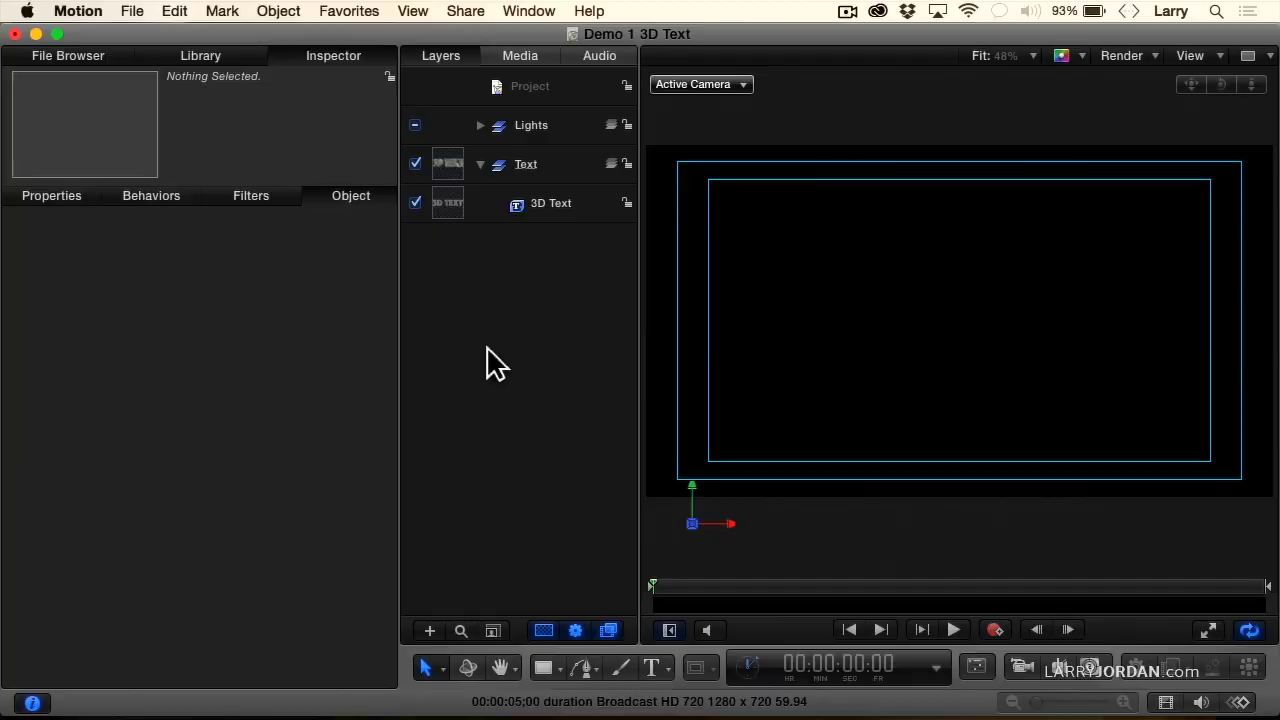
- Enable the Key Light, a blue 300% spotlight, and select it to review its Light Controls
click(480, 126)
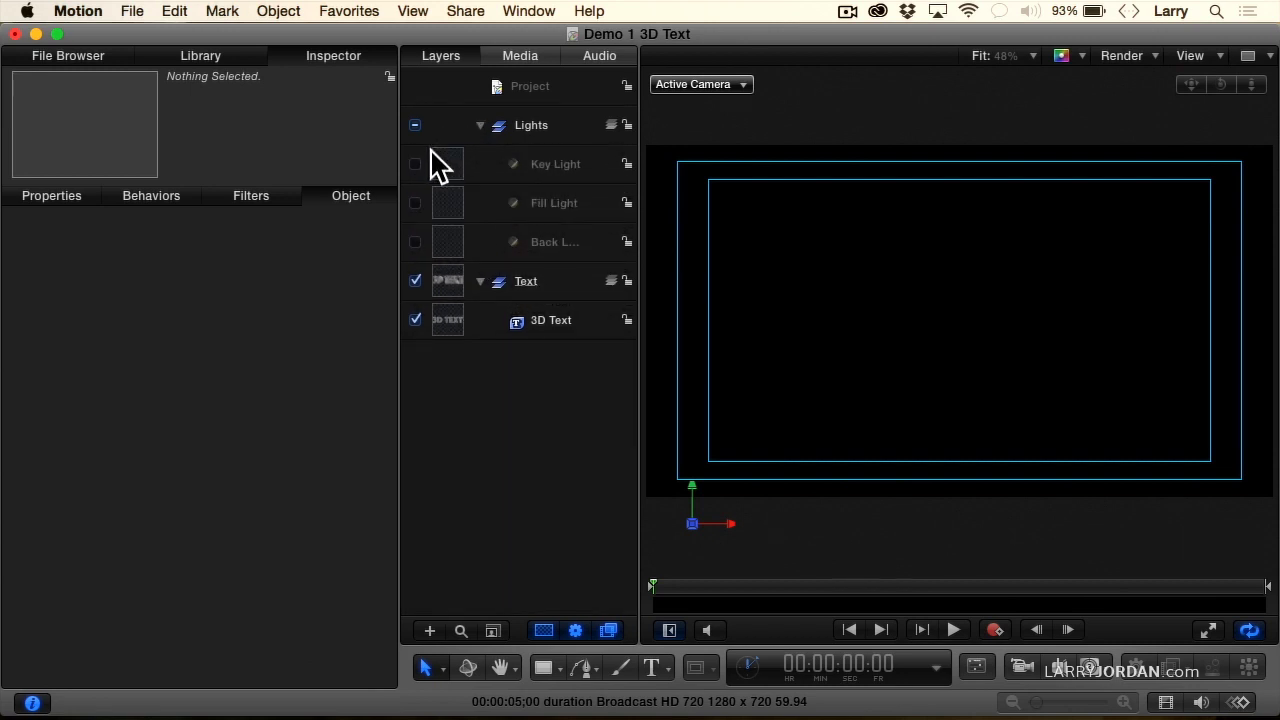
click(415, 164)
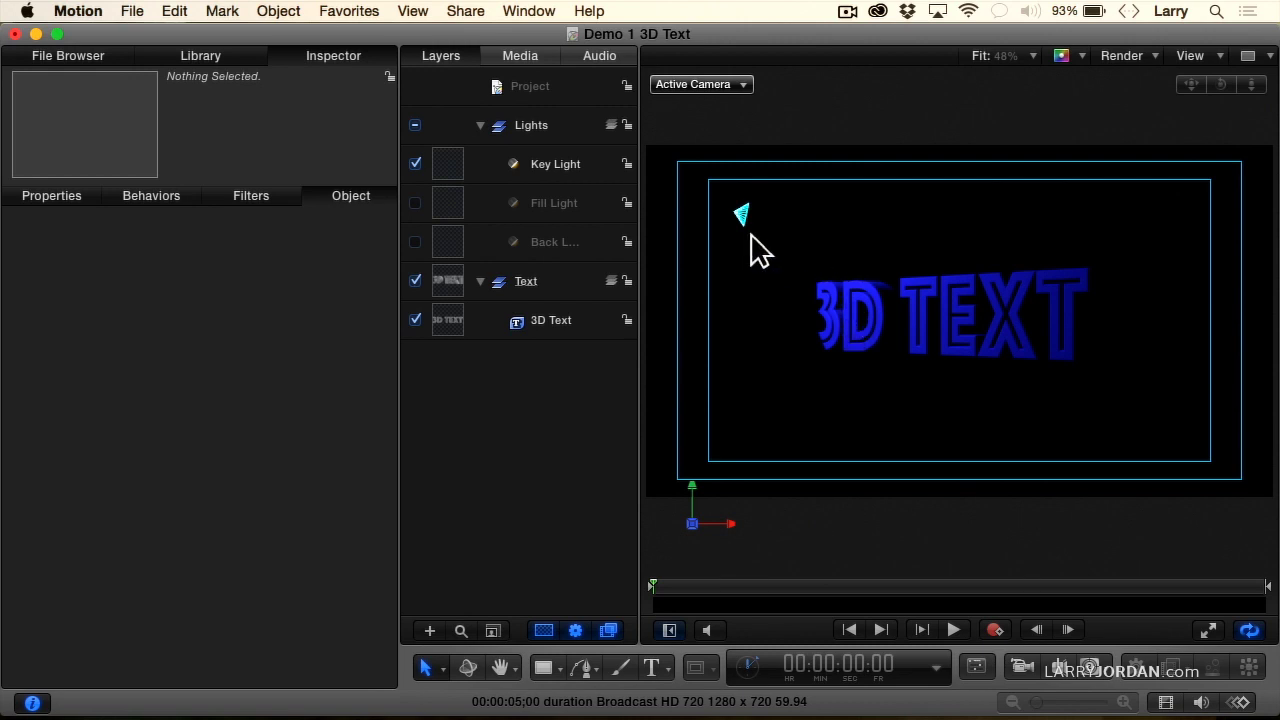
click(578, 172)
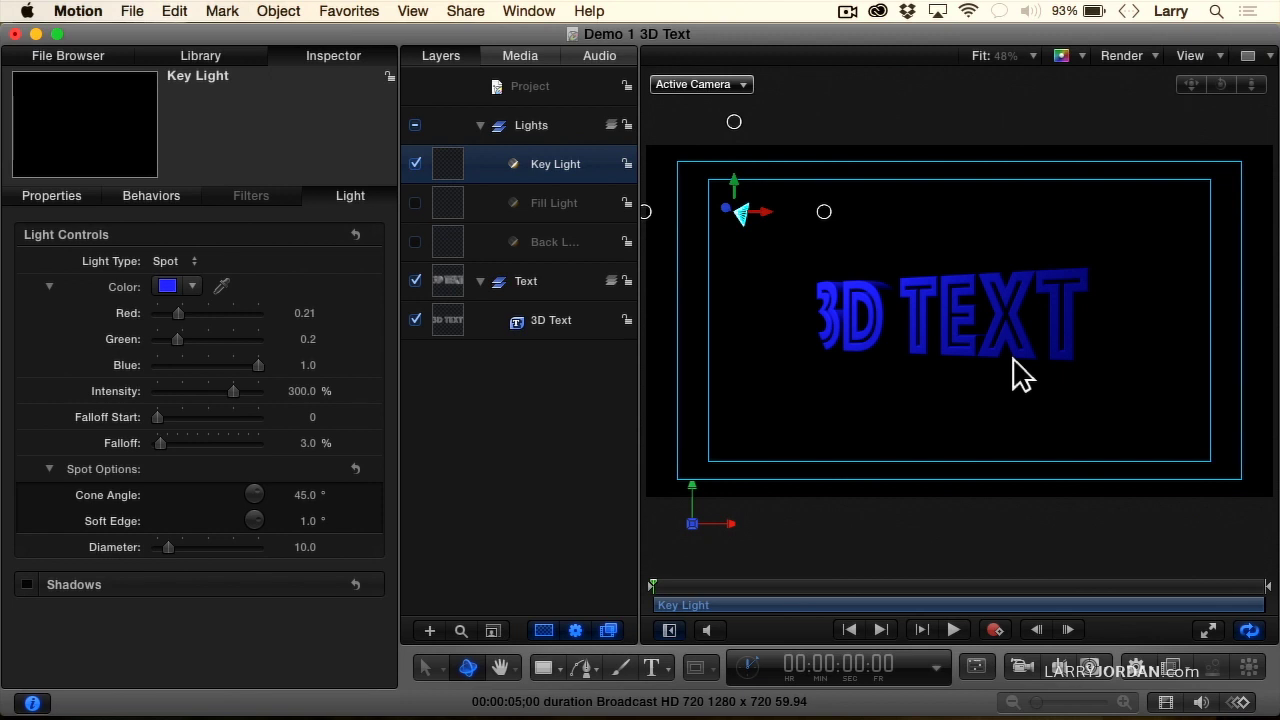
click(586, 322)
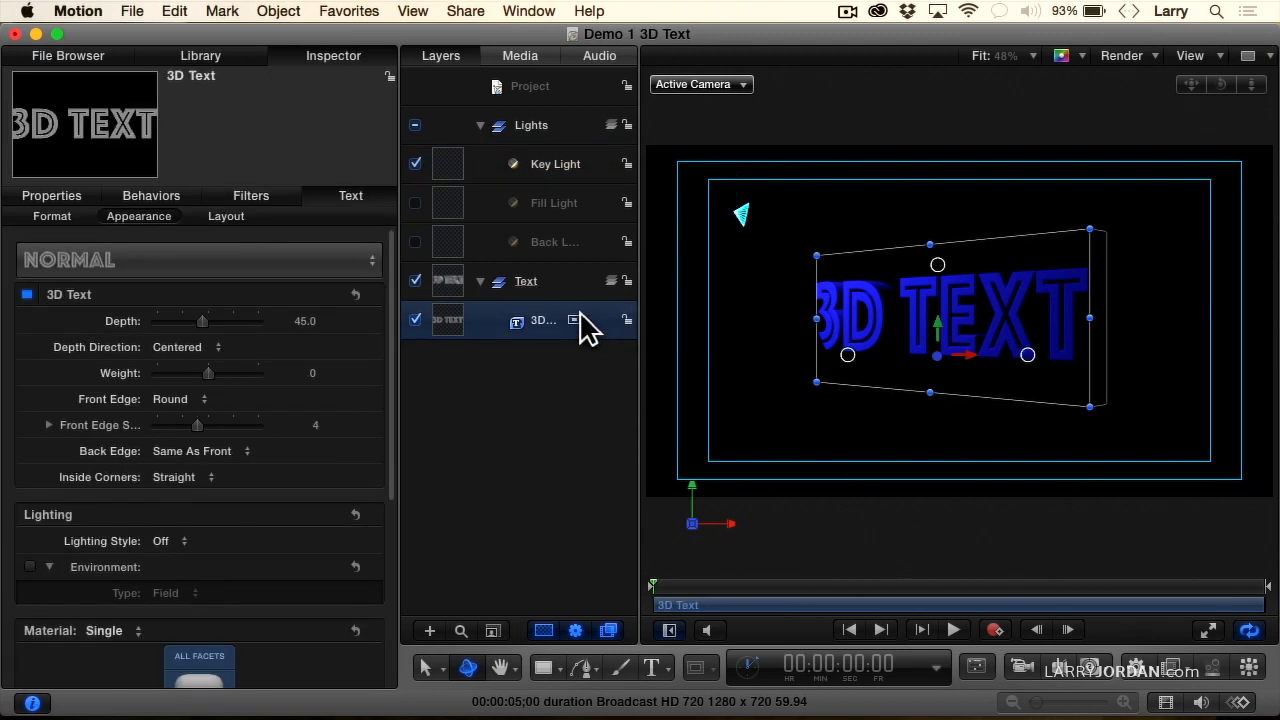
click(55, 216)
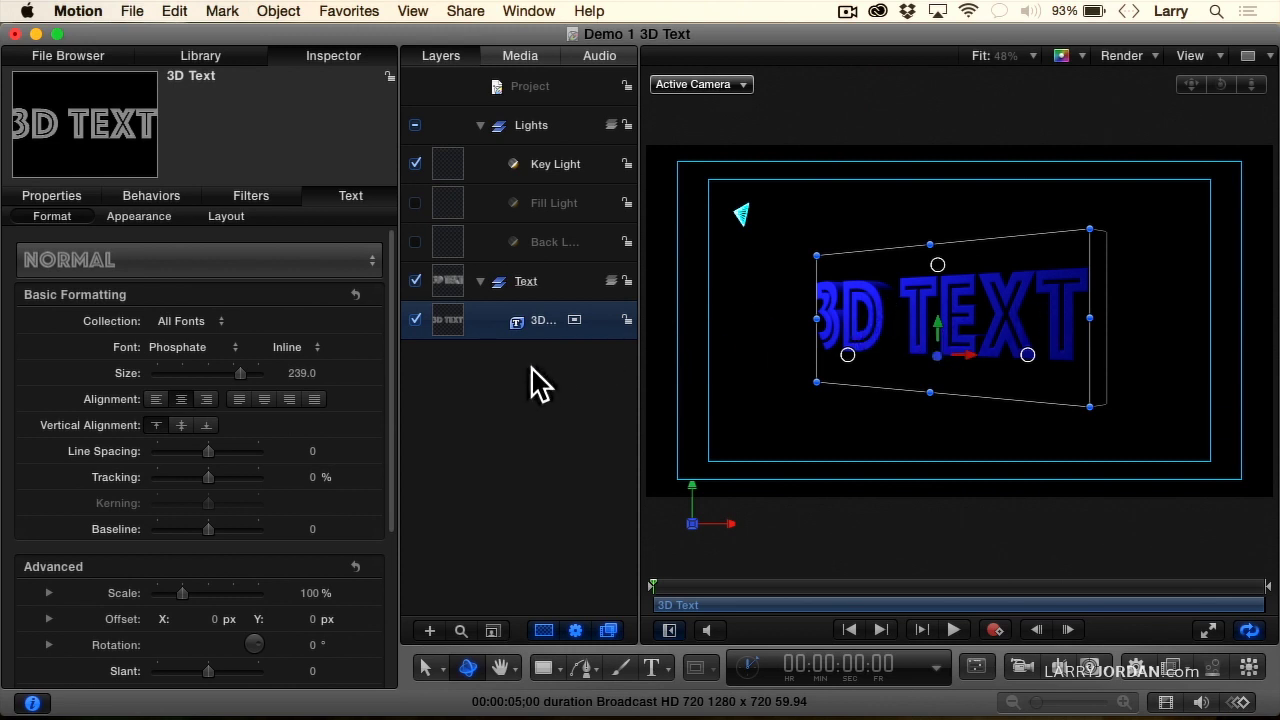
click(485, 182)
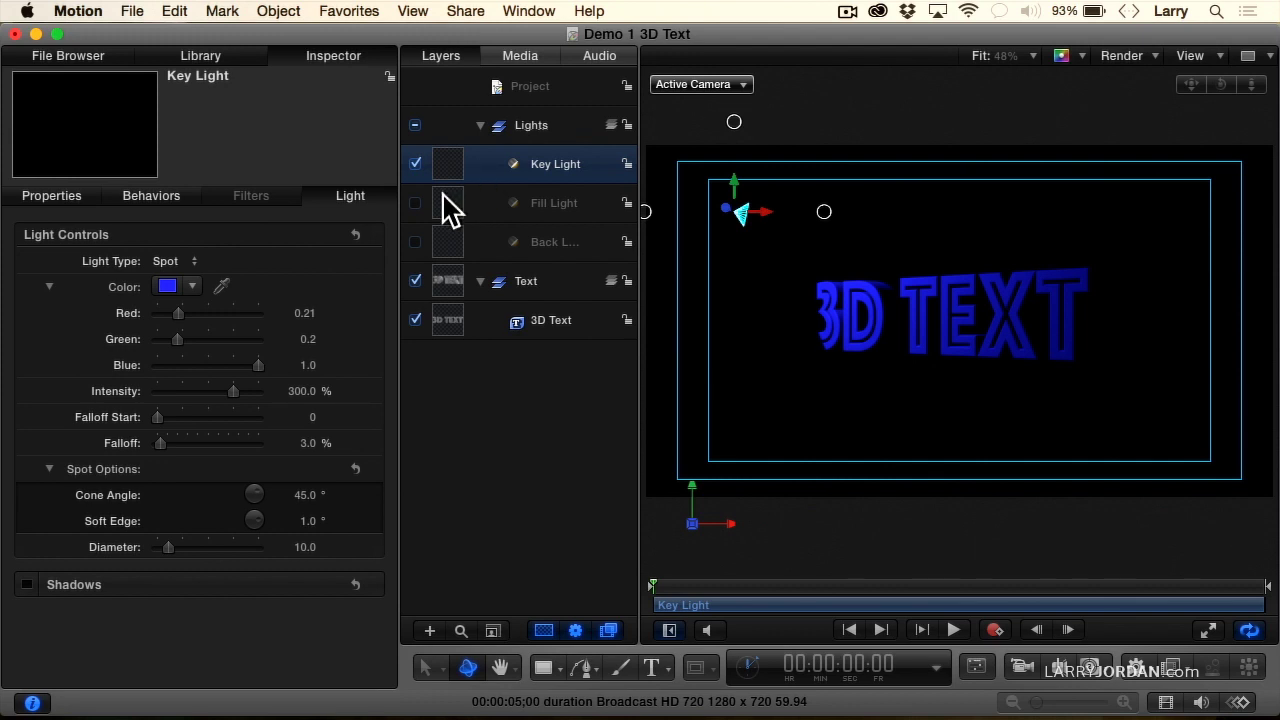
- Enable the Fill Light and Back Light, toggling Back Light to compare before leaving both on
click(415, 203)
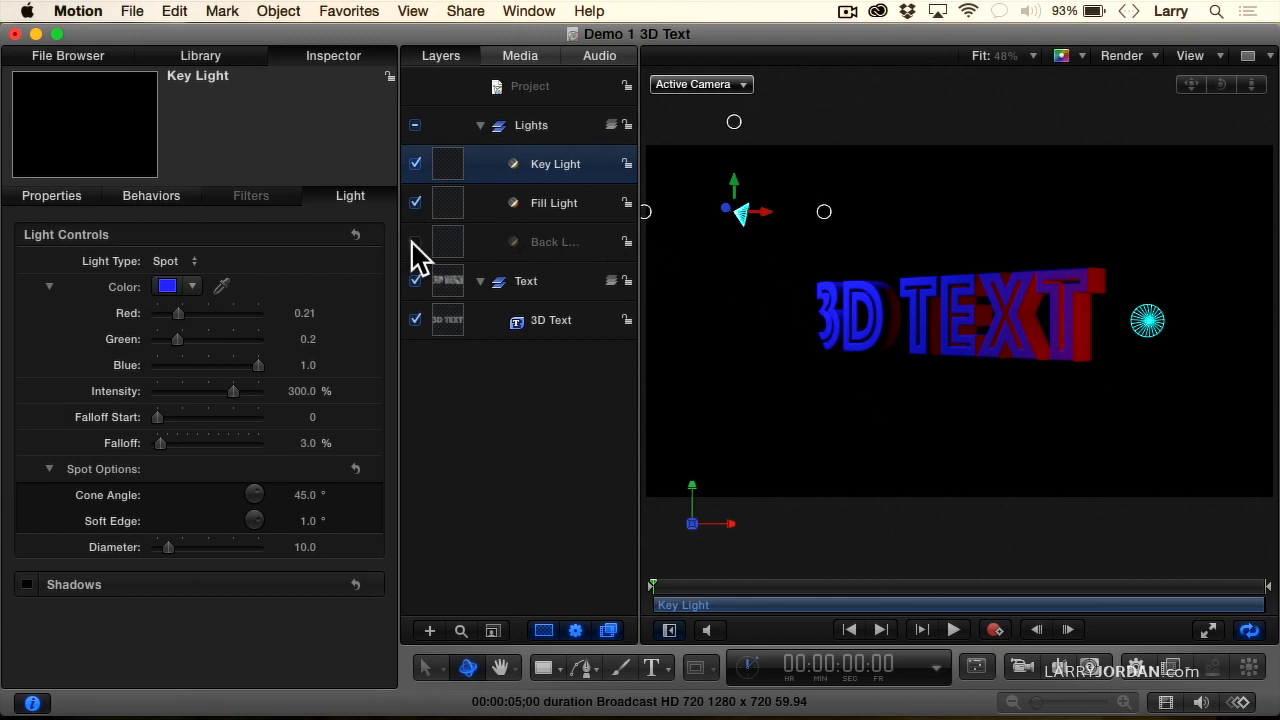
click(414, 242)
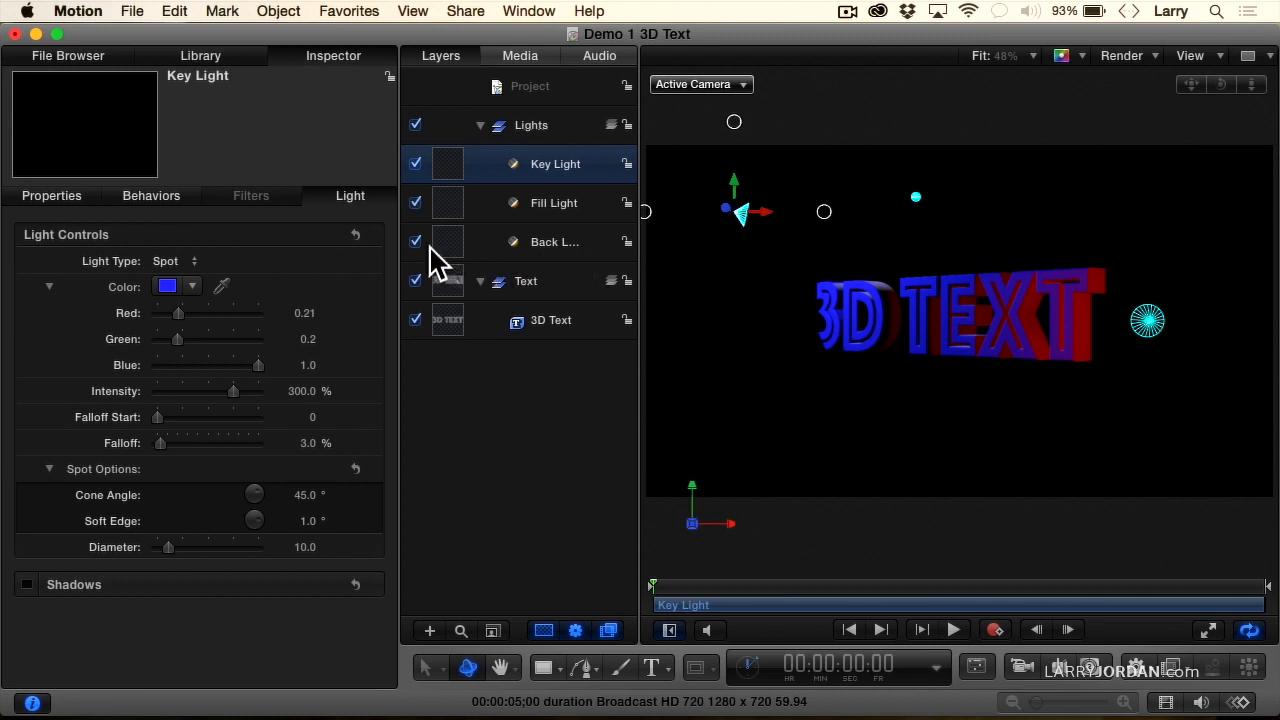
click(414, 242)
click(416, 242)
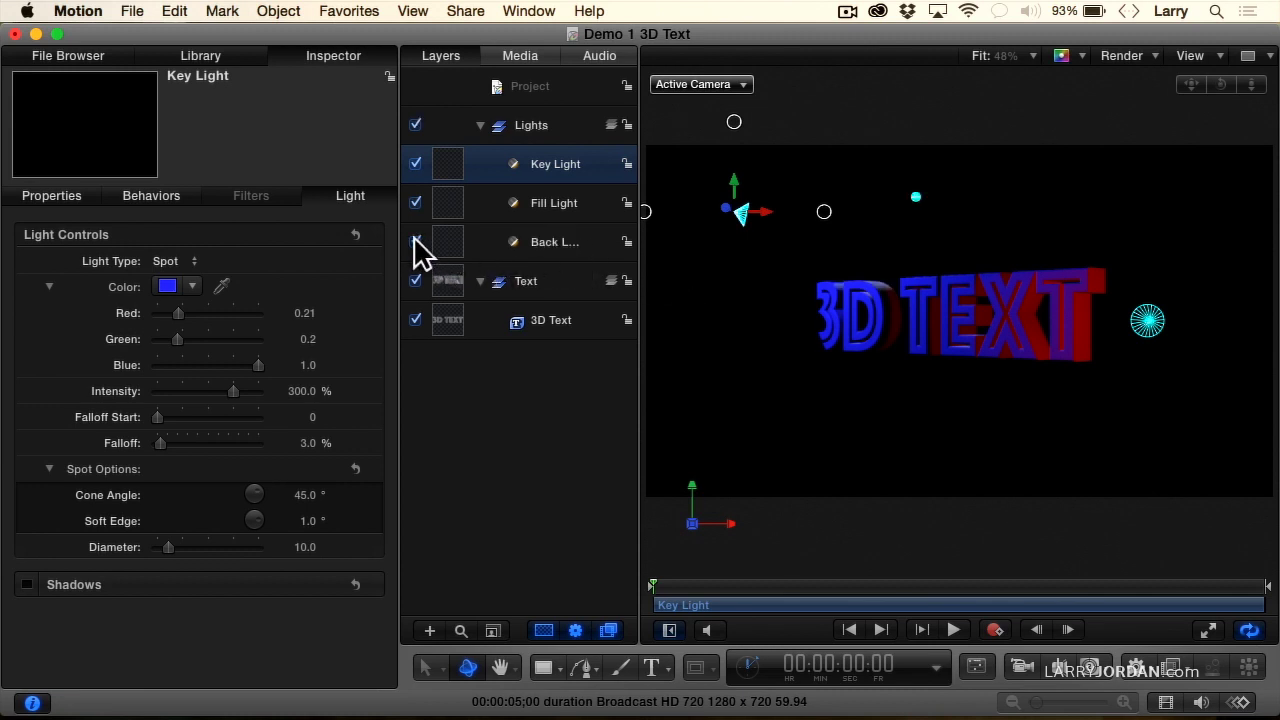
click(414, 242)
click(414, 242)
click(414, 242)
click(414, 242)
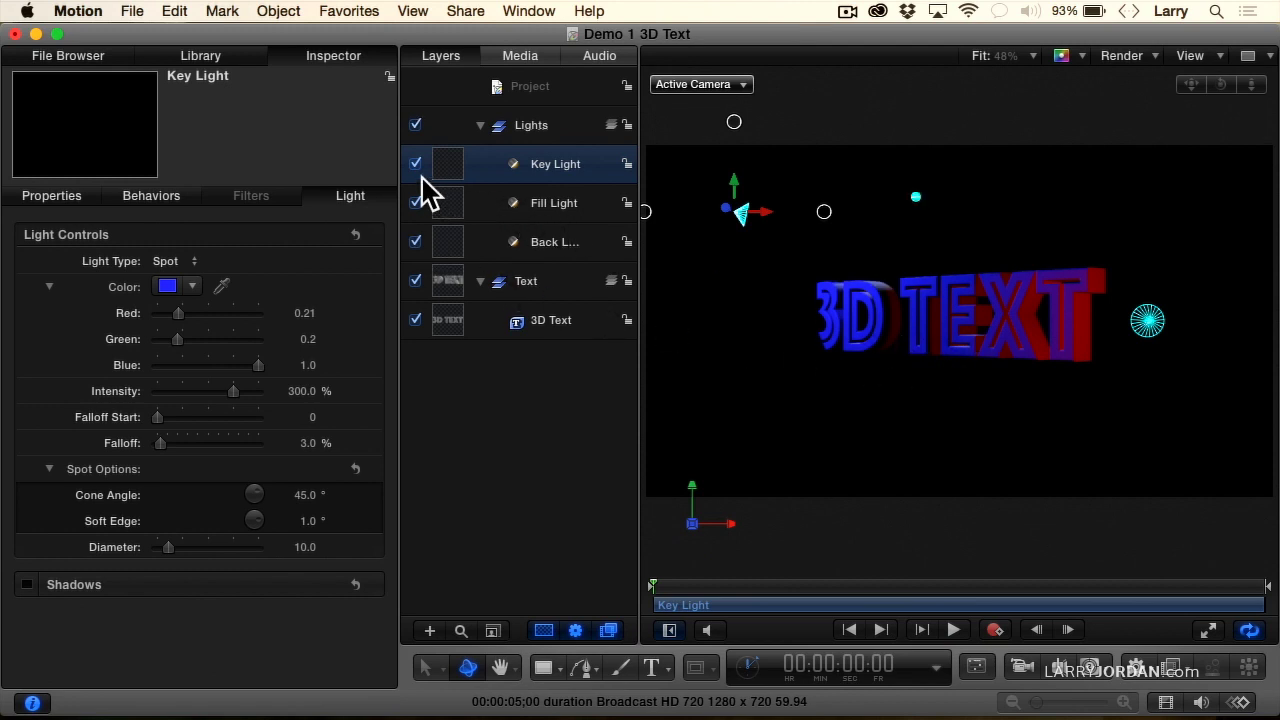
click(415, 242)
click(415, 242)
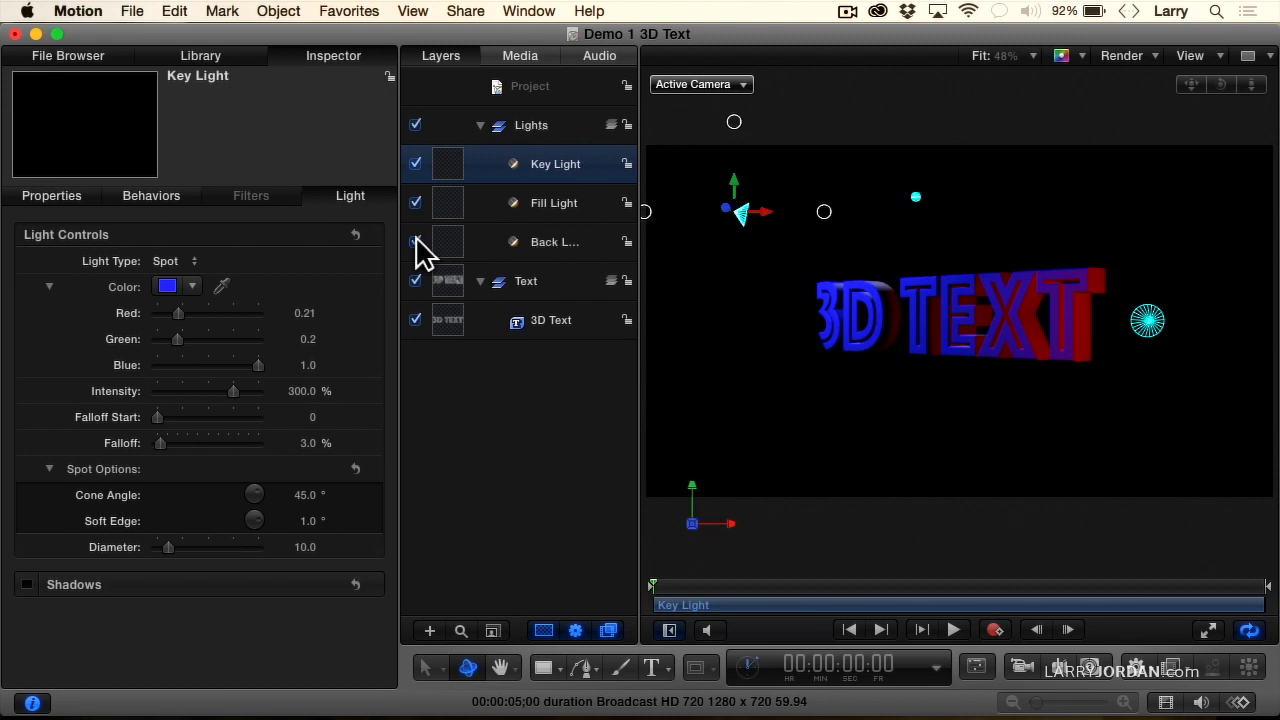
click(480, 127)
- Add a new light to the scene, keeping its Light Type as Point
click(514, 90)
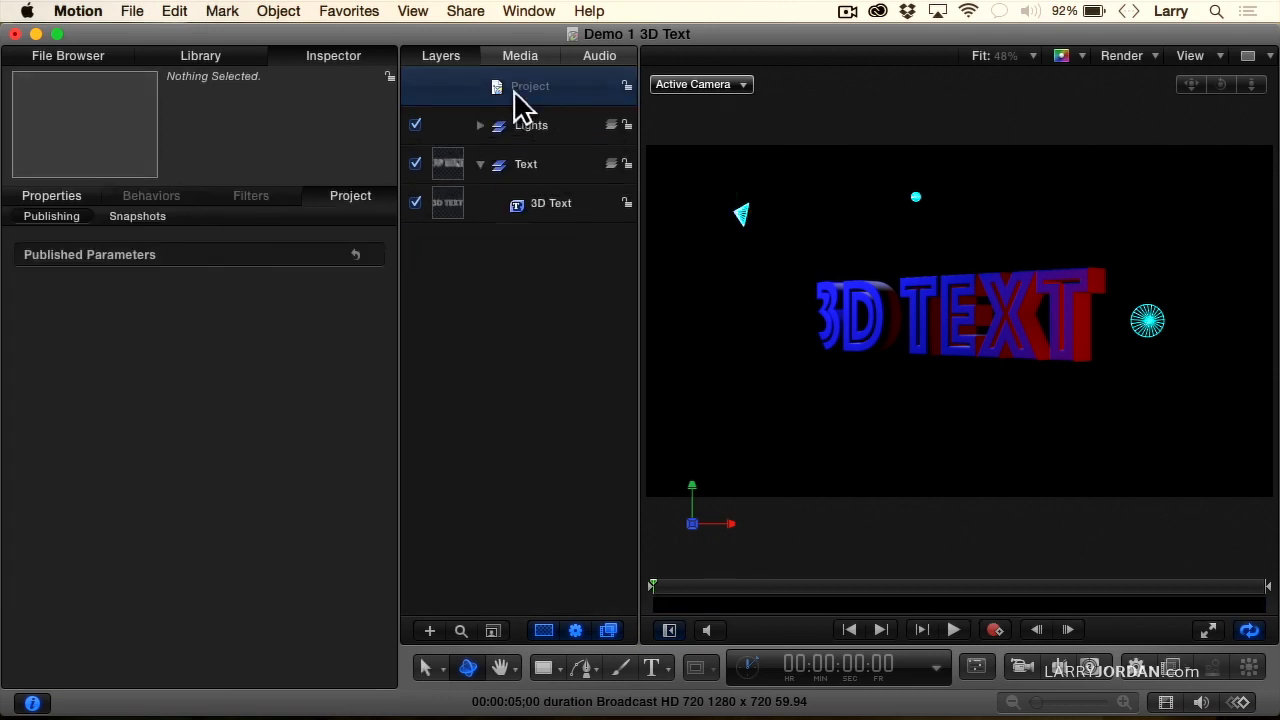
click(297, 12)
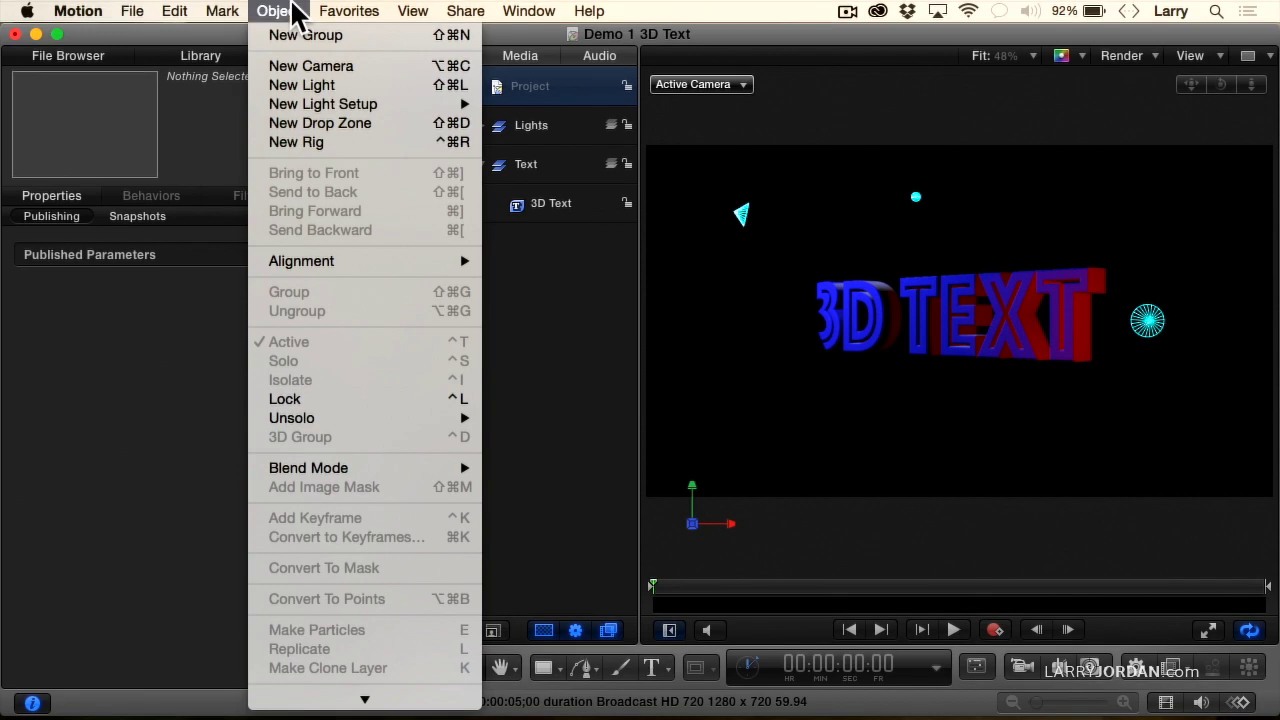
click(305, 88)
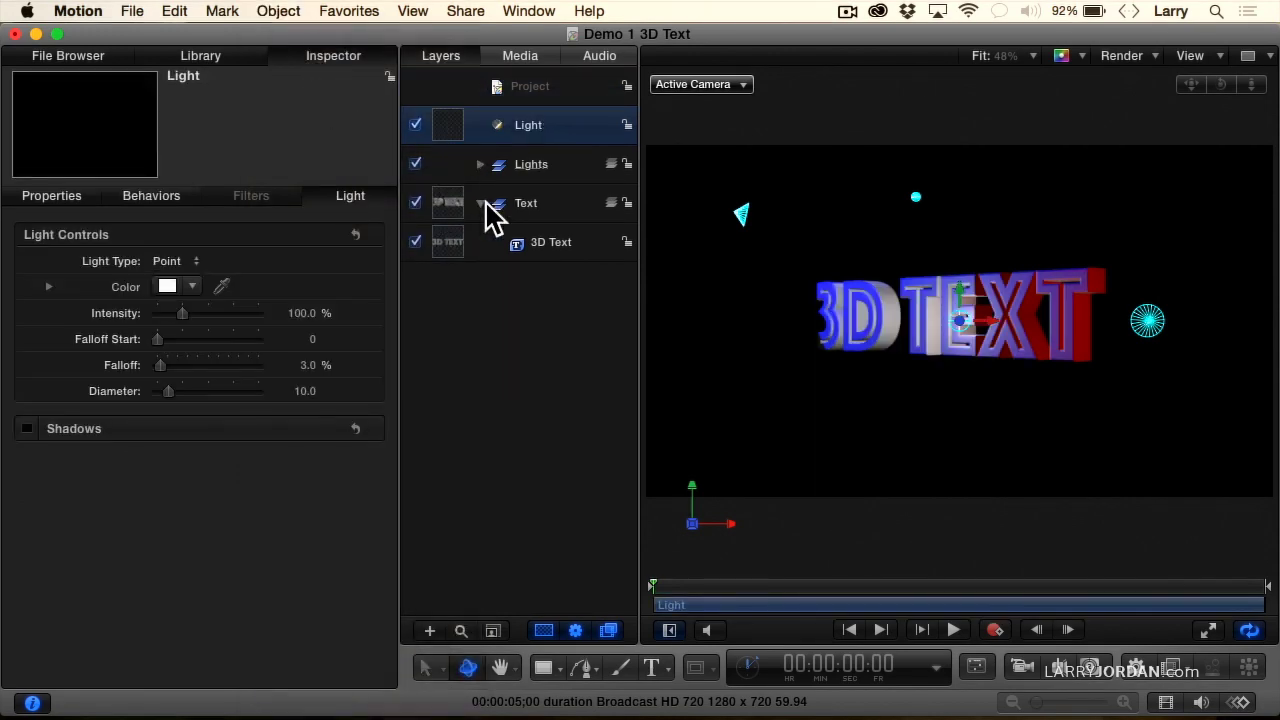
click(168, 261)
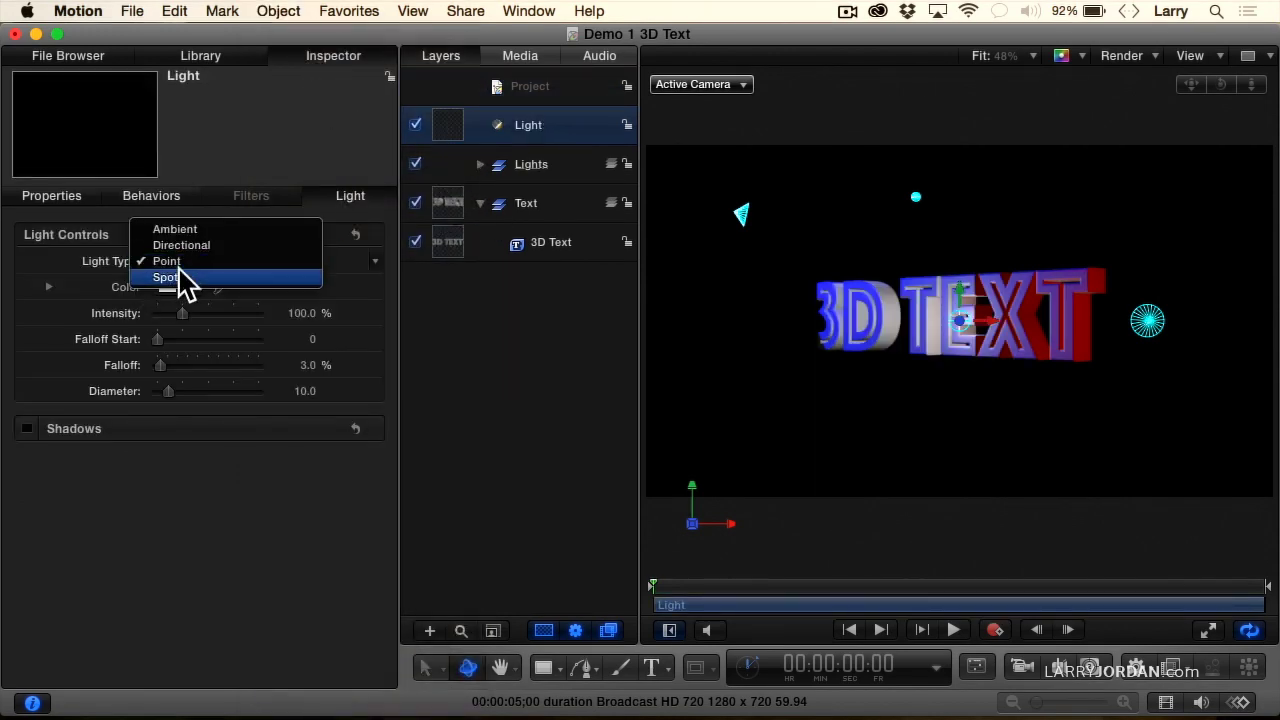
click(170, 263)
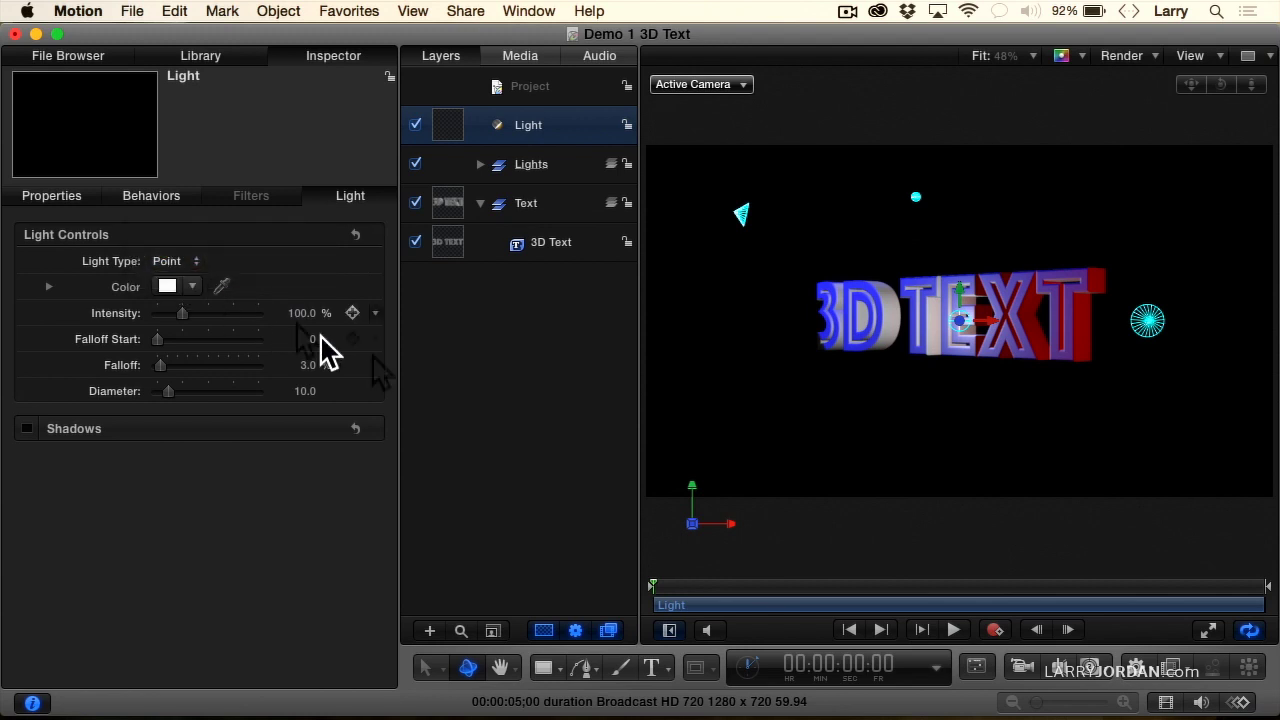
- Drag the new point light to just left of the 3D TEXT, around X -402
double_click(530, 125)
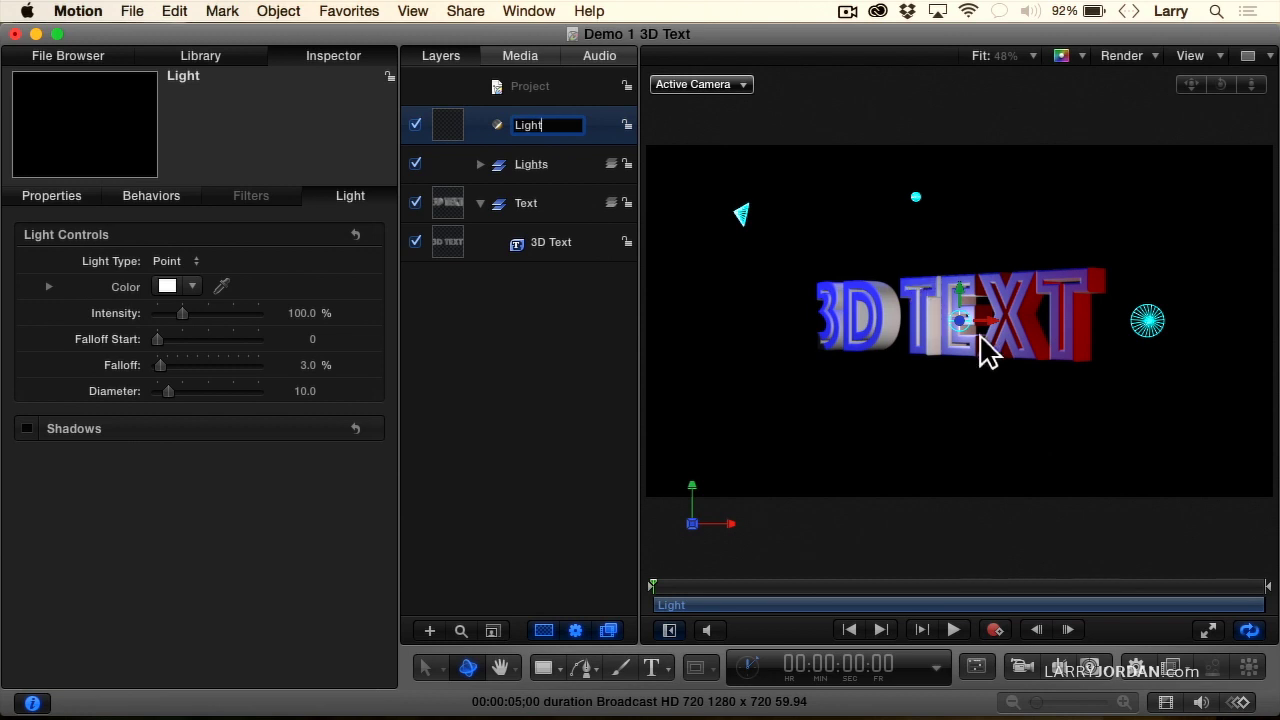
drag(995, 330, 1088, 386)
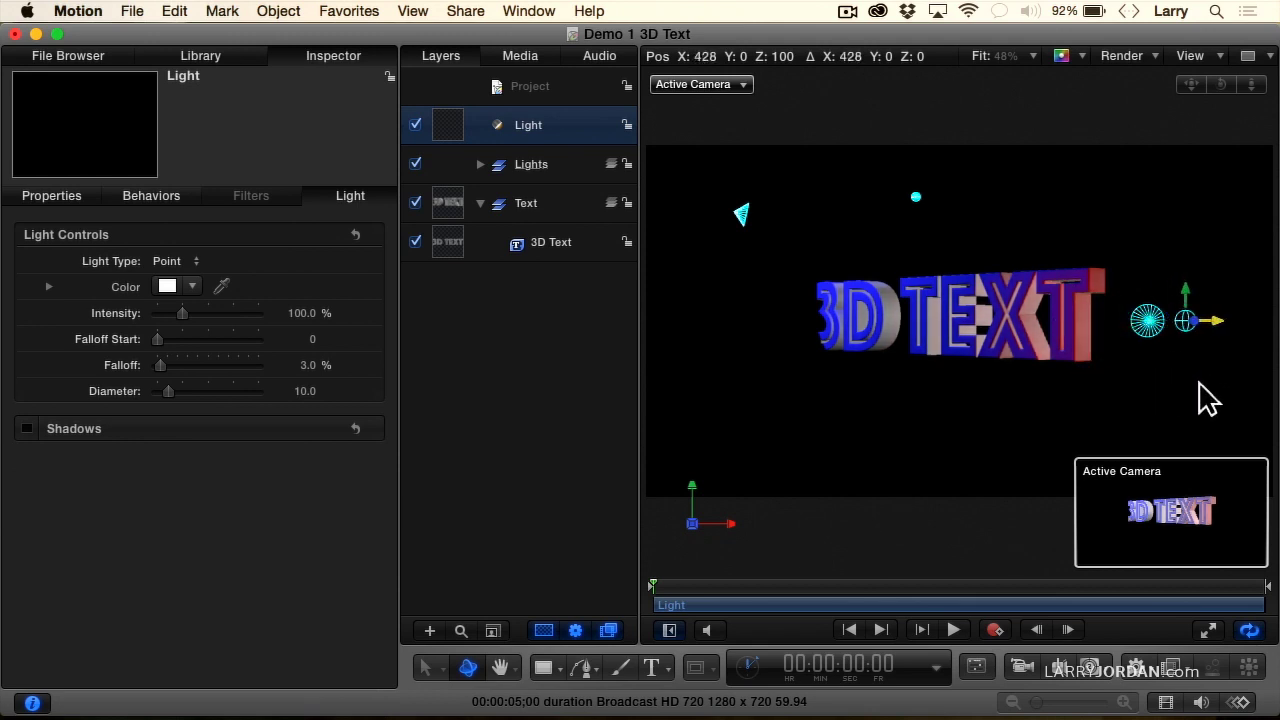
drag(1208, 398, 768, 444)
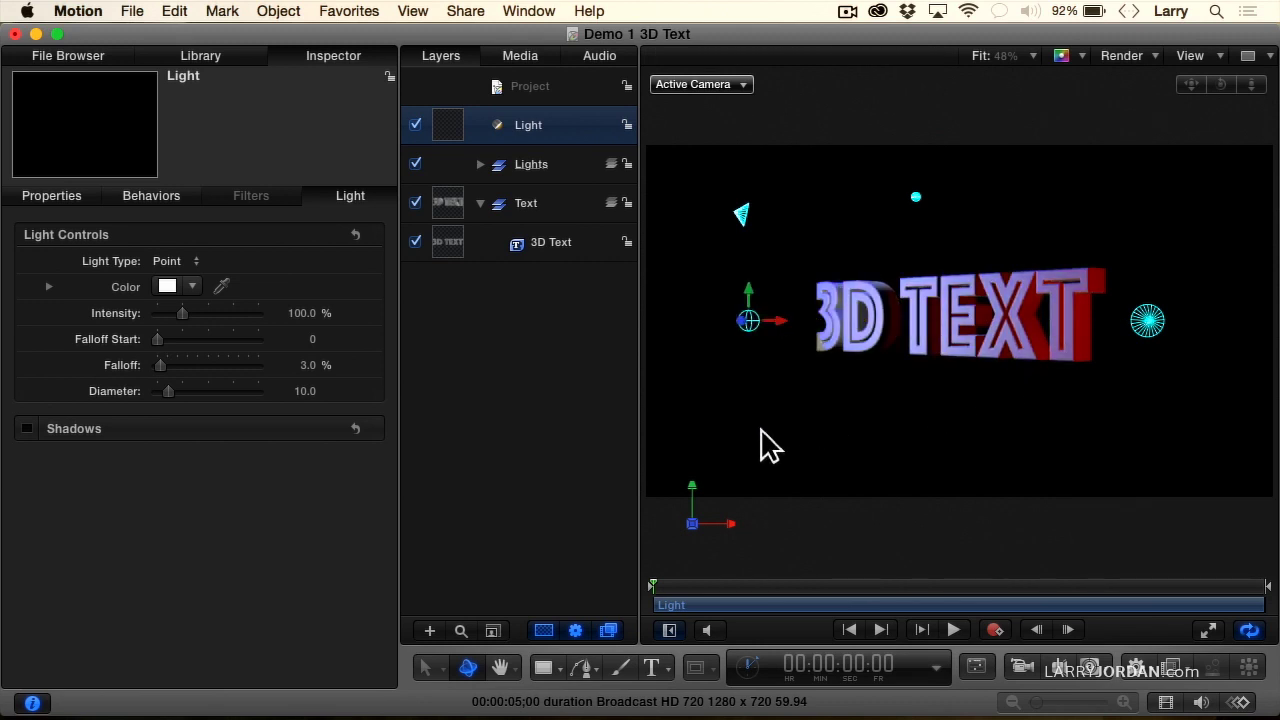
- Give the light a Basic Motion Throw behavior aimed rightward, then play and stop a preview
click(1134, 668)
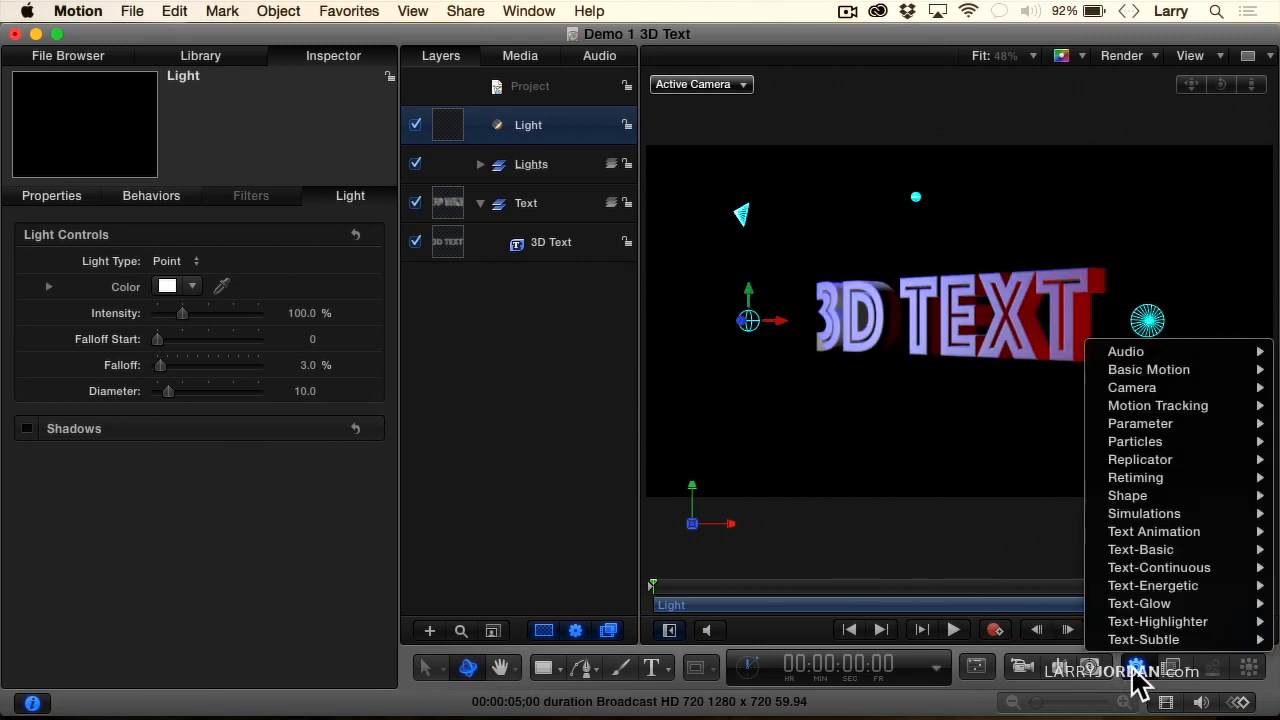
mouse_move(1155, 369)
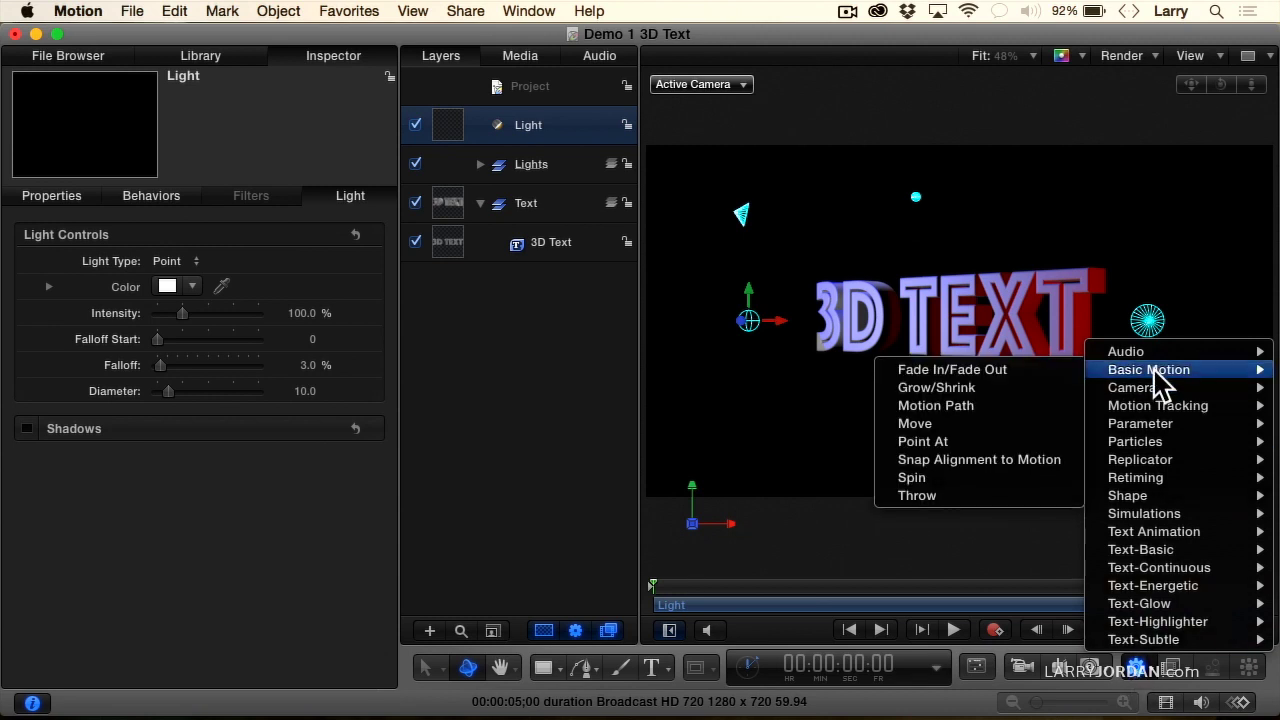
click(995, 497)
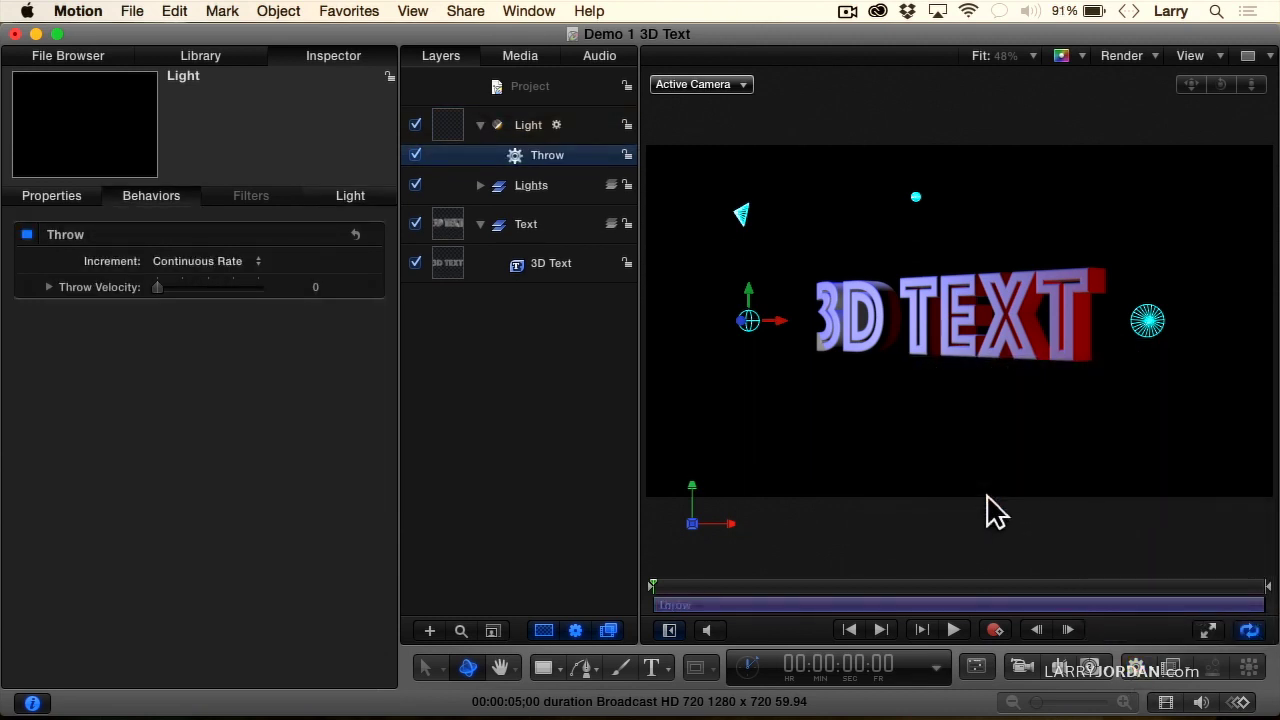
key(F7)
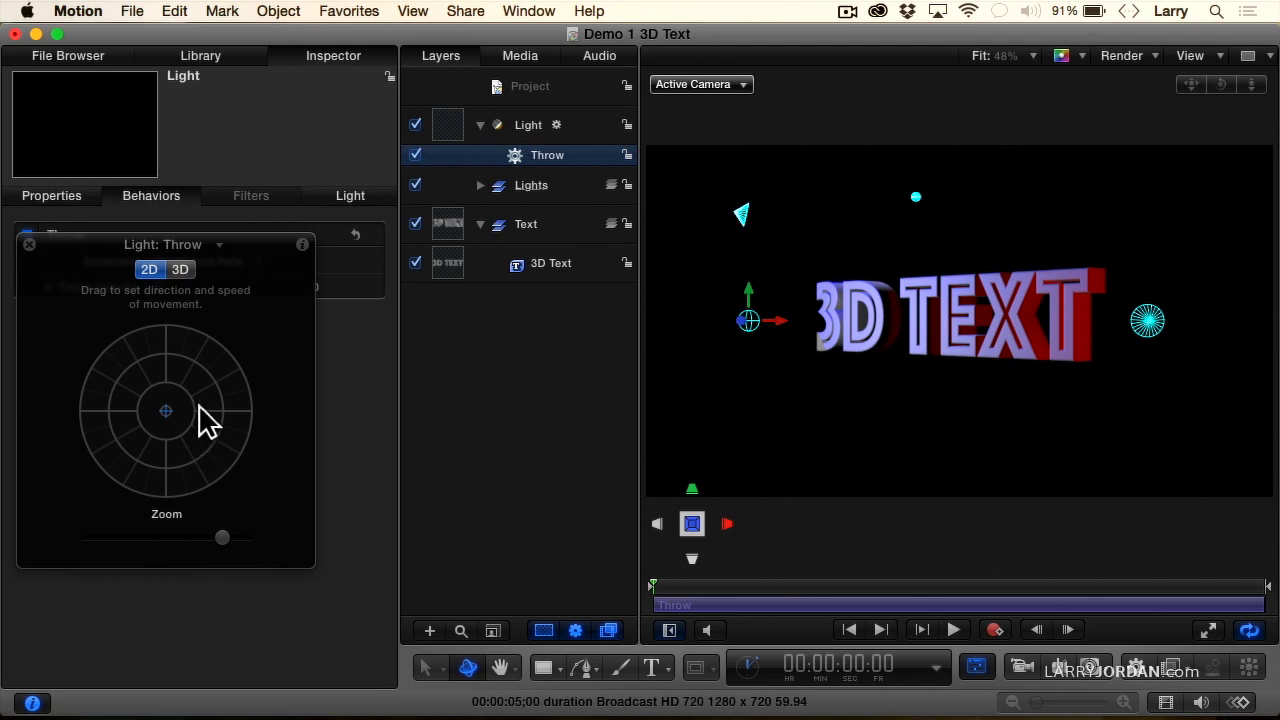
drag(202, 410, 201, 409)
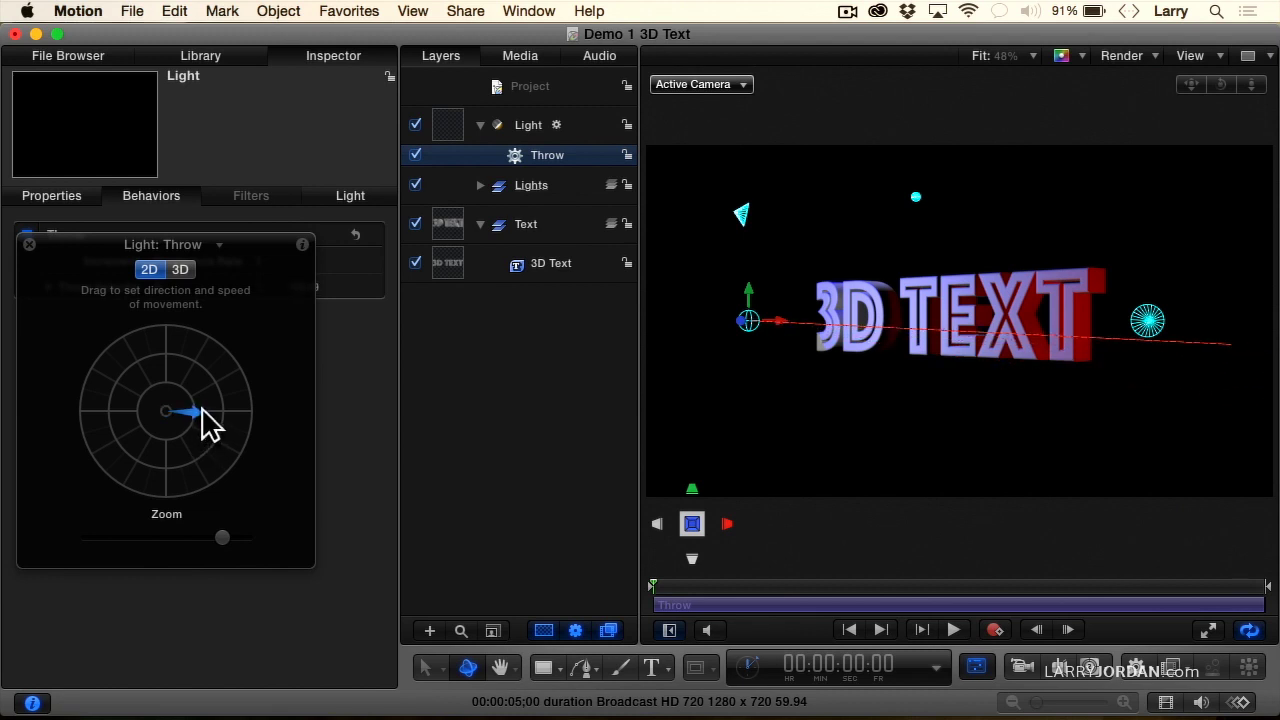
key(space)
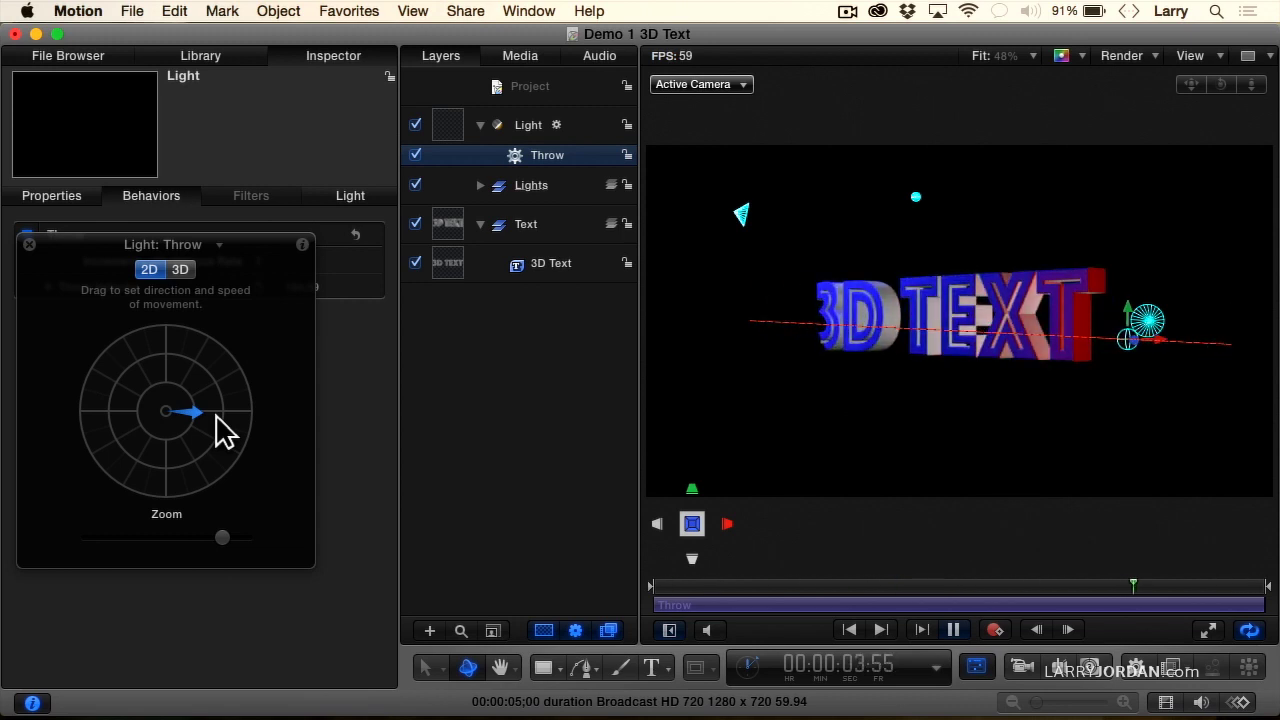
key(space)
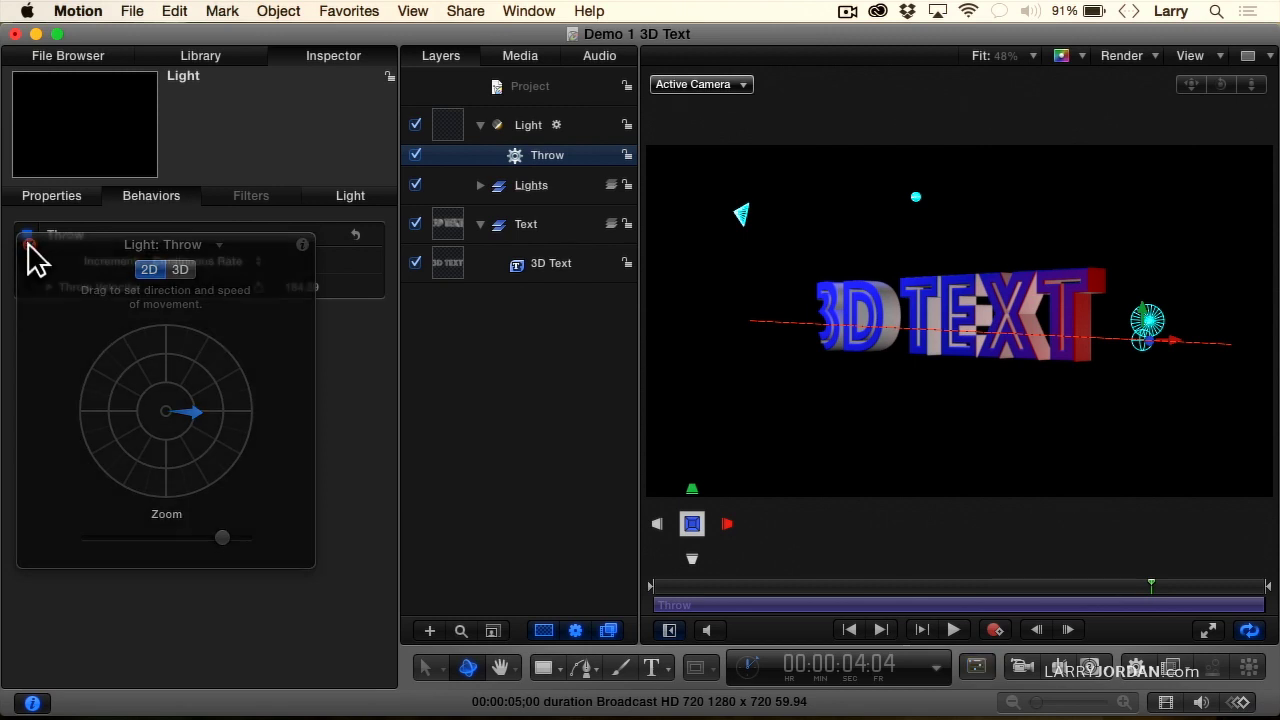
- Delete the Throw behavior, change the light to Spot, and aim it at the 3D TEXT
click(28, 244)
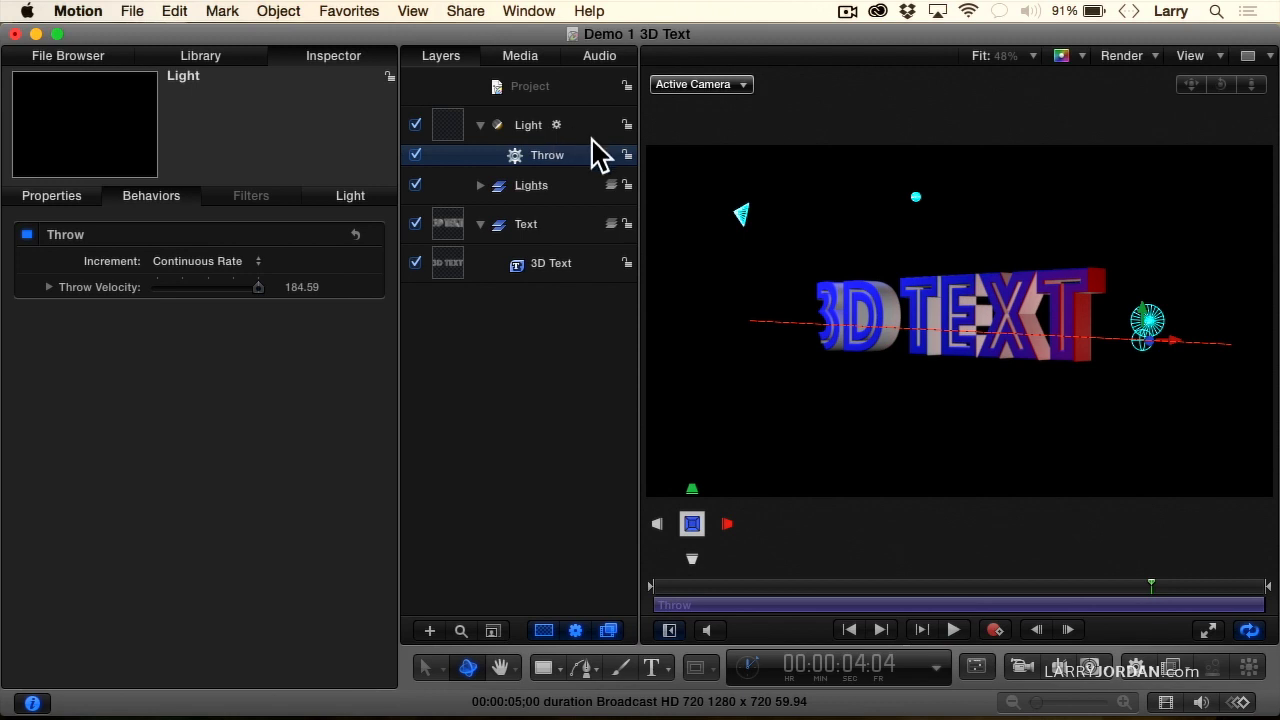
key(Delete)
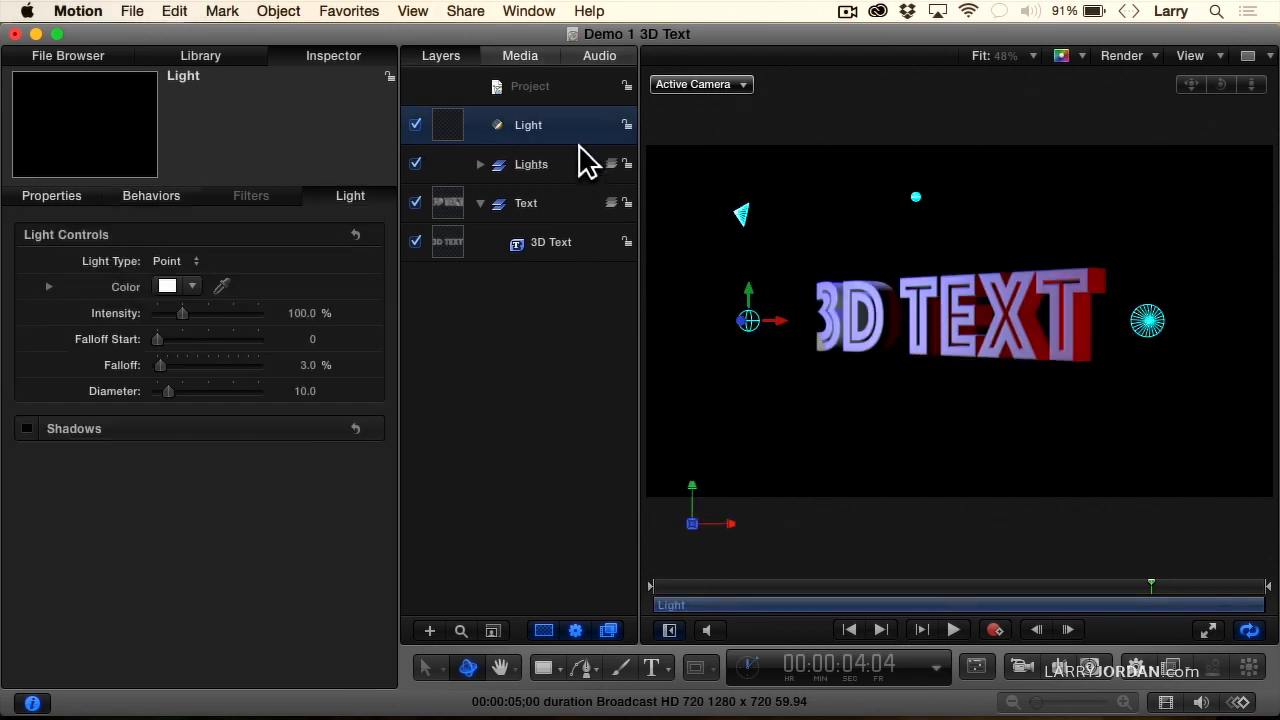
click(178, 266)
click(183, 277)
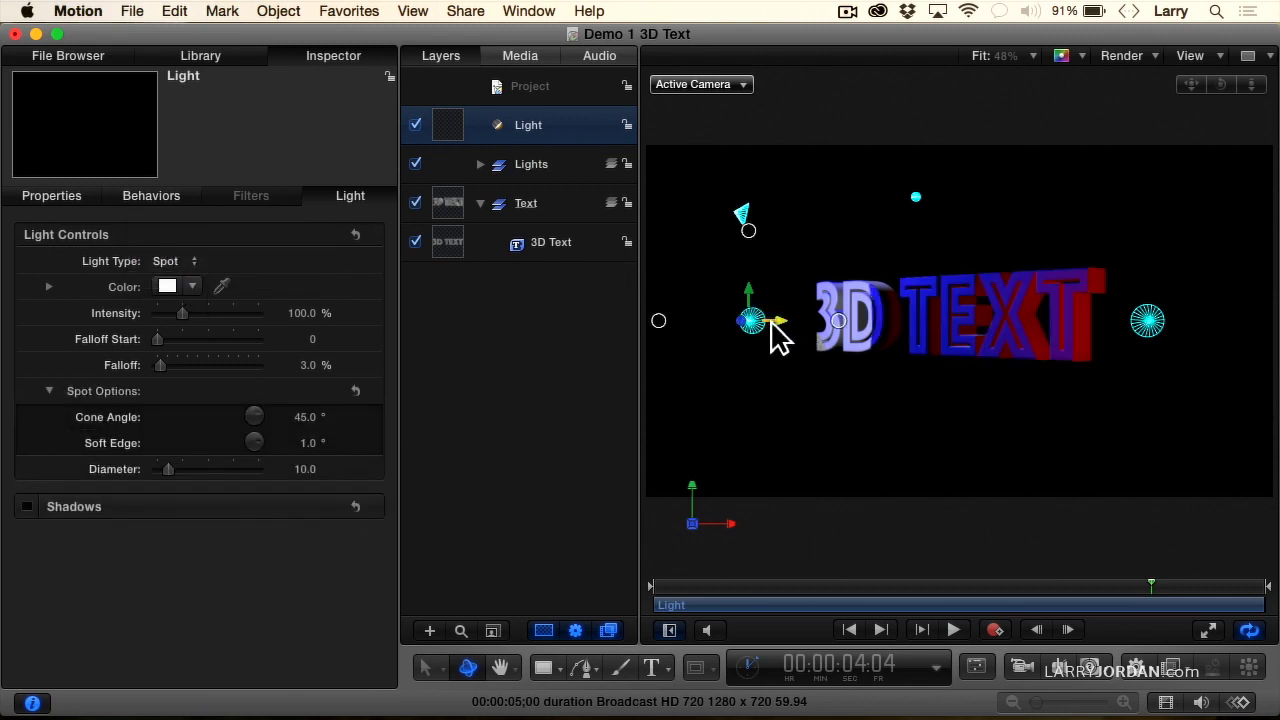
drag(771, 322, 651, 330)
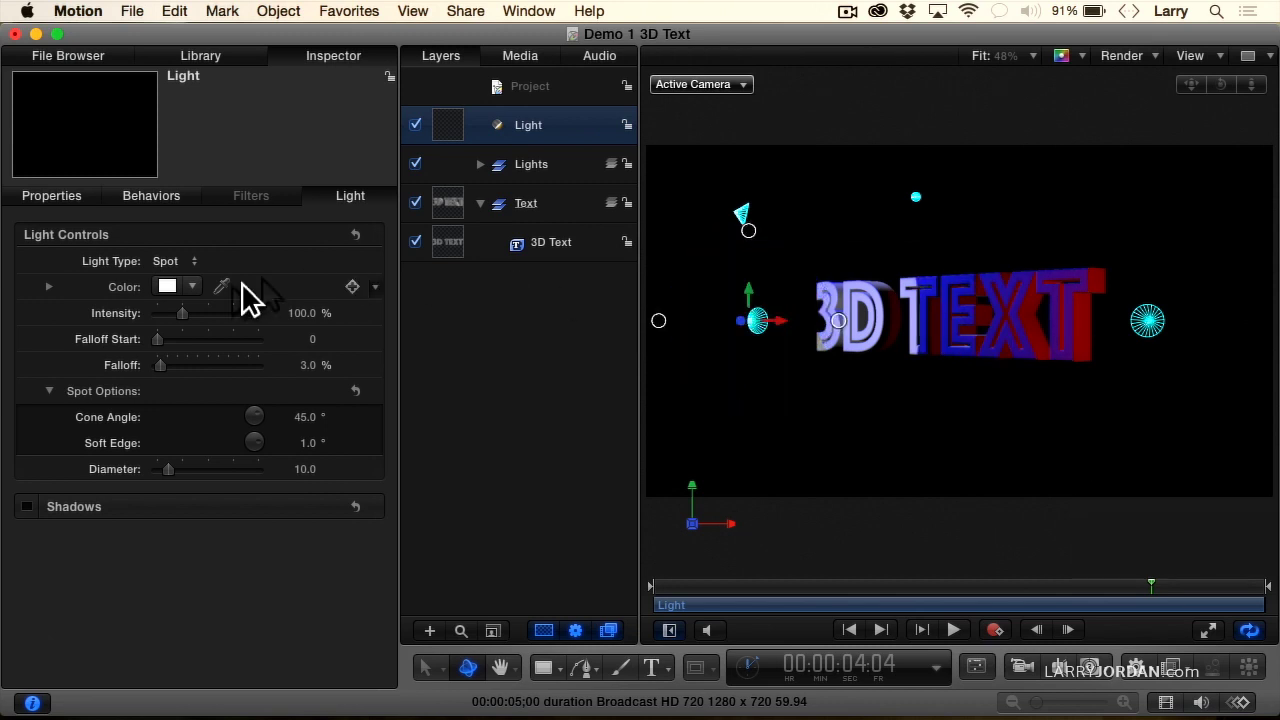
- Colour the spotlight green and nudge its aim onto the left edge of the "3D"
click(184, 285)
click(208, 327)
drag(208, 327, 215, 366)
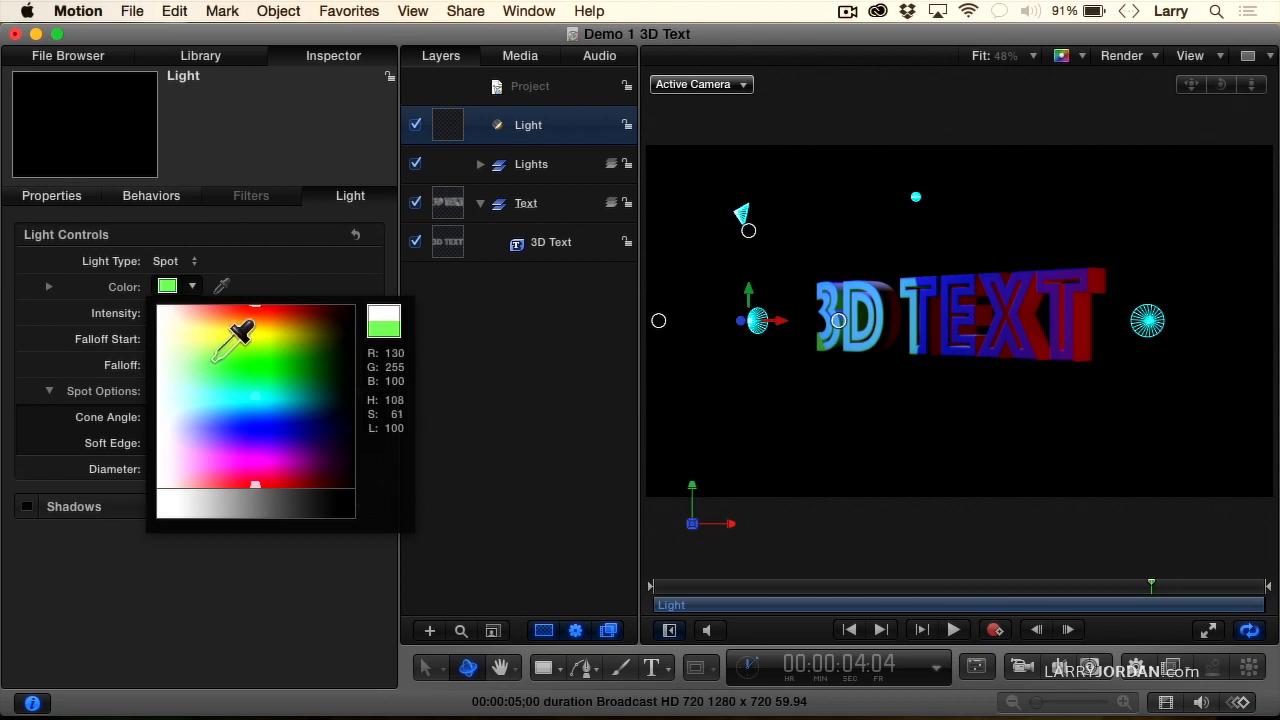
mouse_move(215, 366)
mouse_down()
mouse_move(234, 357)
mouse_move(229, 366)
mouse_up()
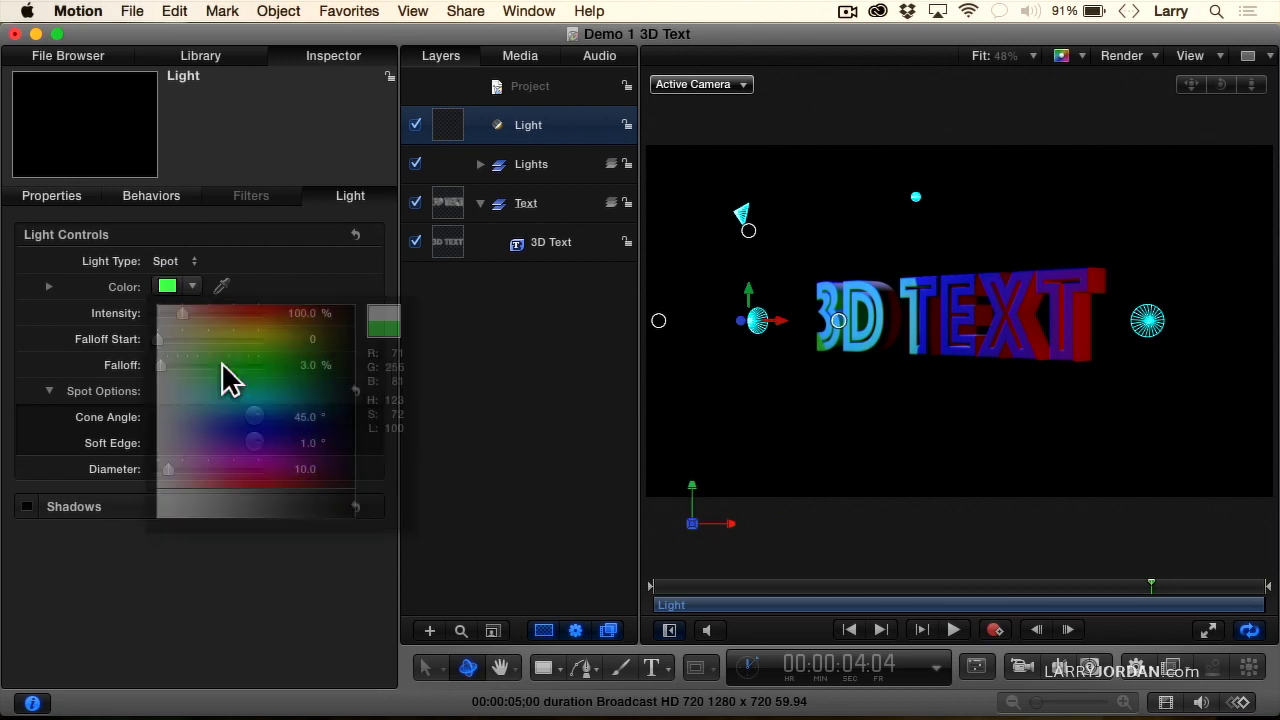
mouse_move(657, 322)
mouse_down()
mouse_move(630, 313)
mouse_move(631, 300)
mouse_move(663, 303)
mouse_move(623, 300)
mouse_move(660, 314)
mouse_move(609, 314)
mouse_move(643, 309)
mouse_move(670, 328)
mouse_up()
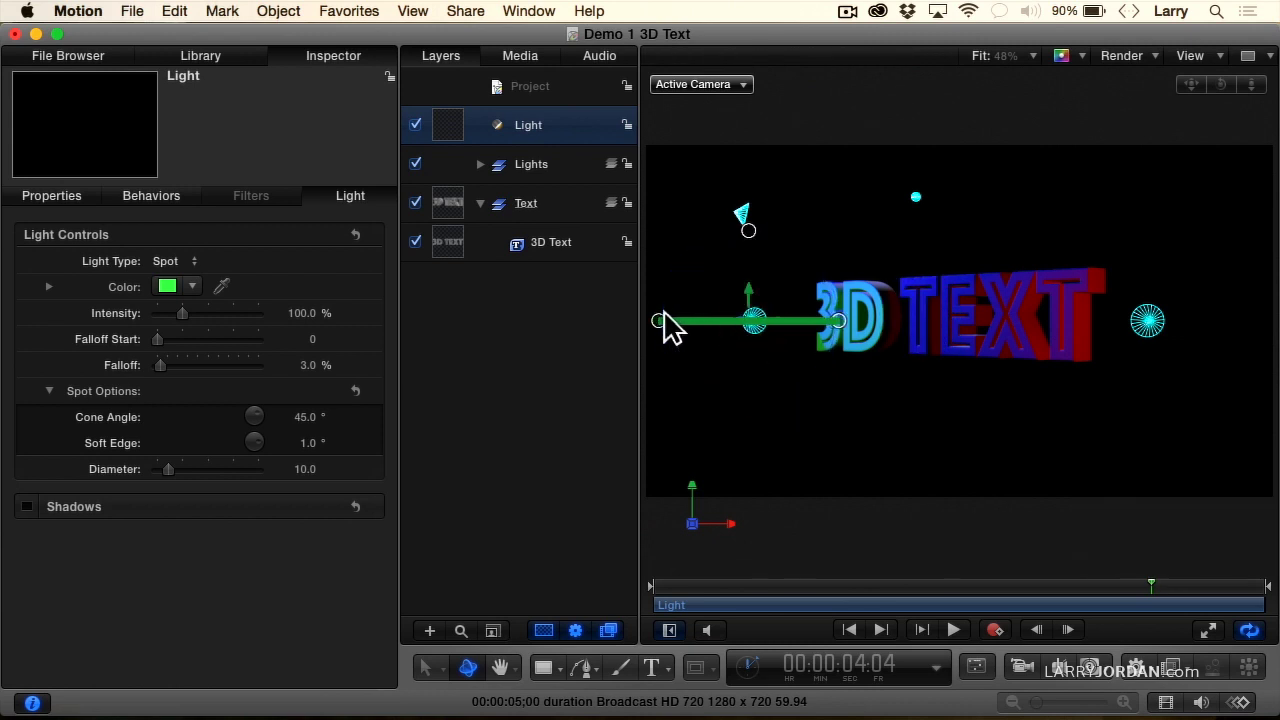
click(656, 588)
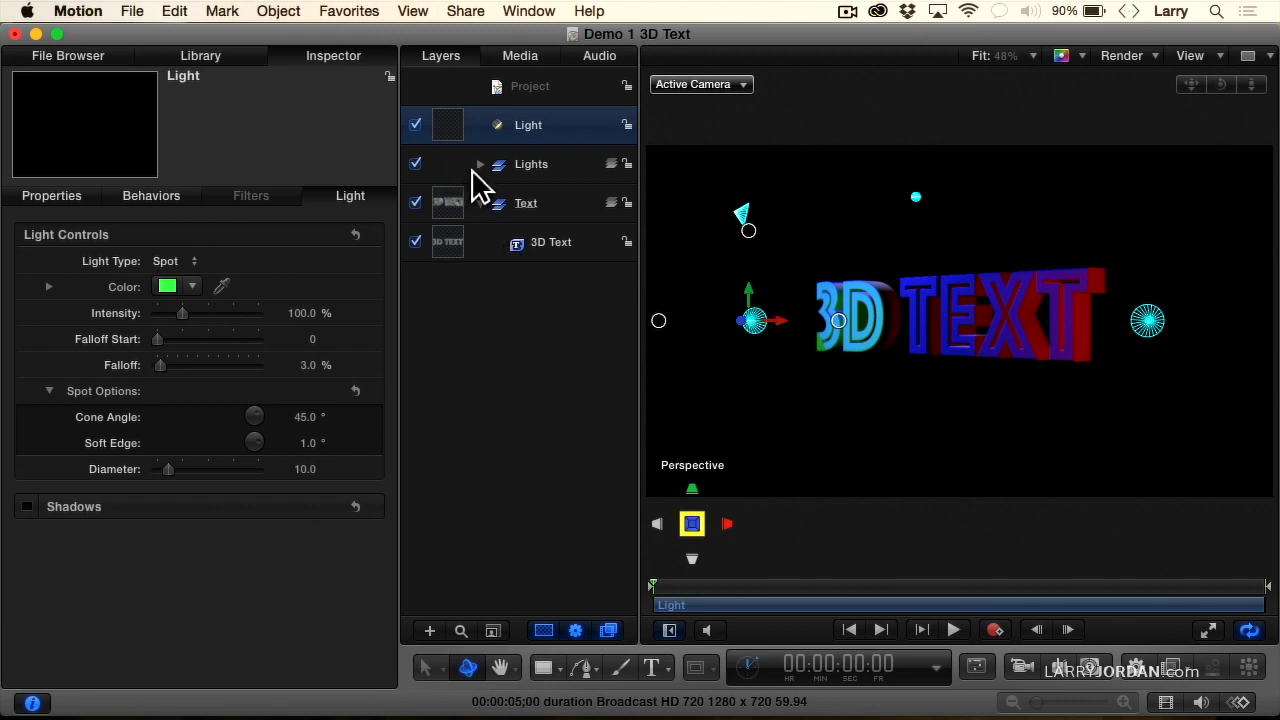
- Uncheck the Fill Light in the Lights group and scrub the mini-timeline to preview
click(481, 164)
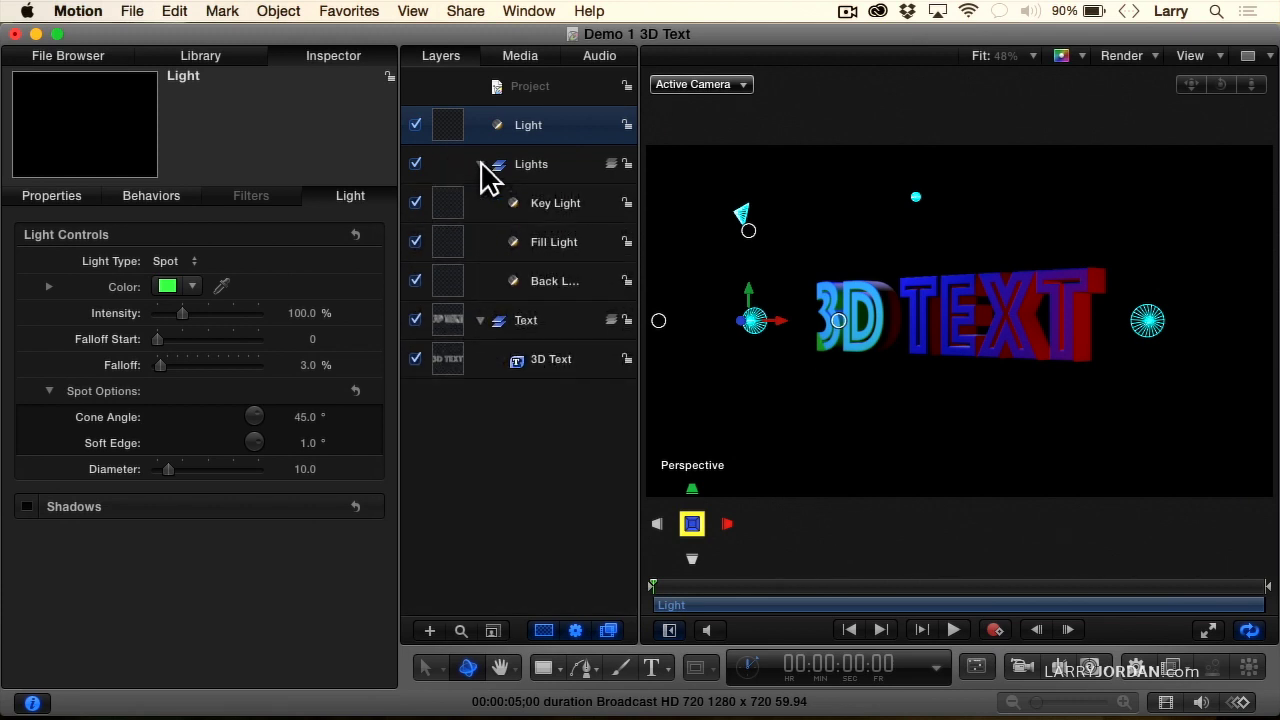
click(415, 242)
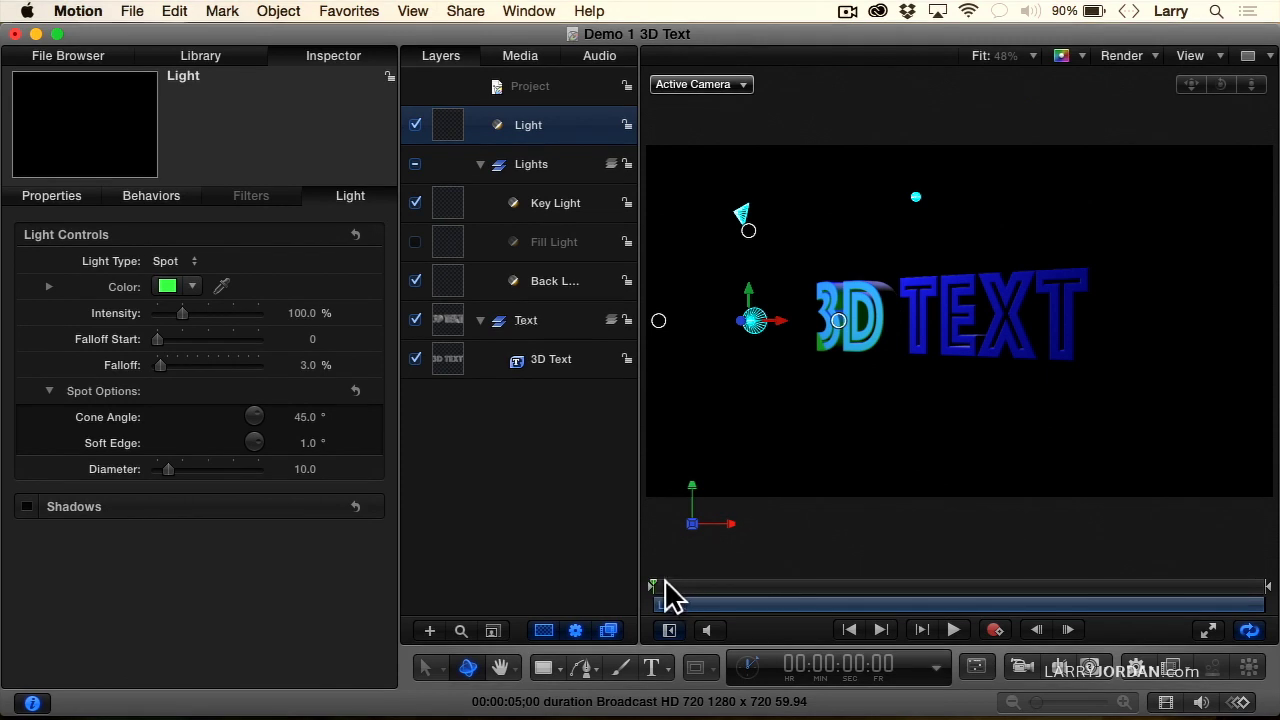
drag(660, 587, 688, 601)
- At 00:00:02:17, keyframe the spotlight's Rotation Y to -104.8°
click(72, 192)
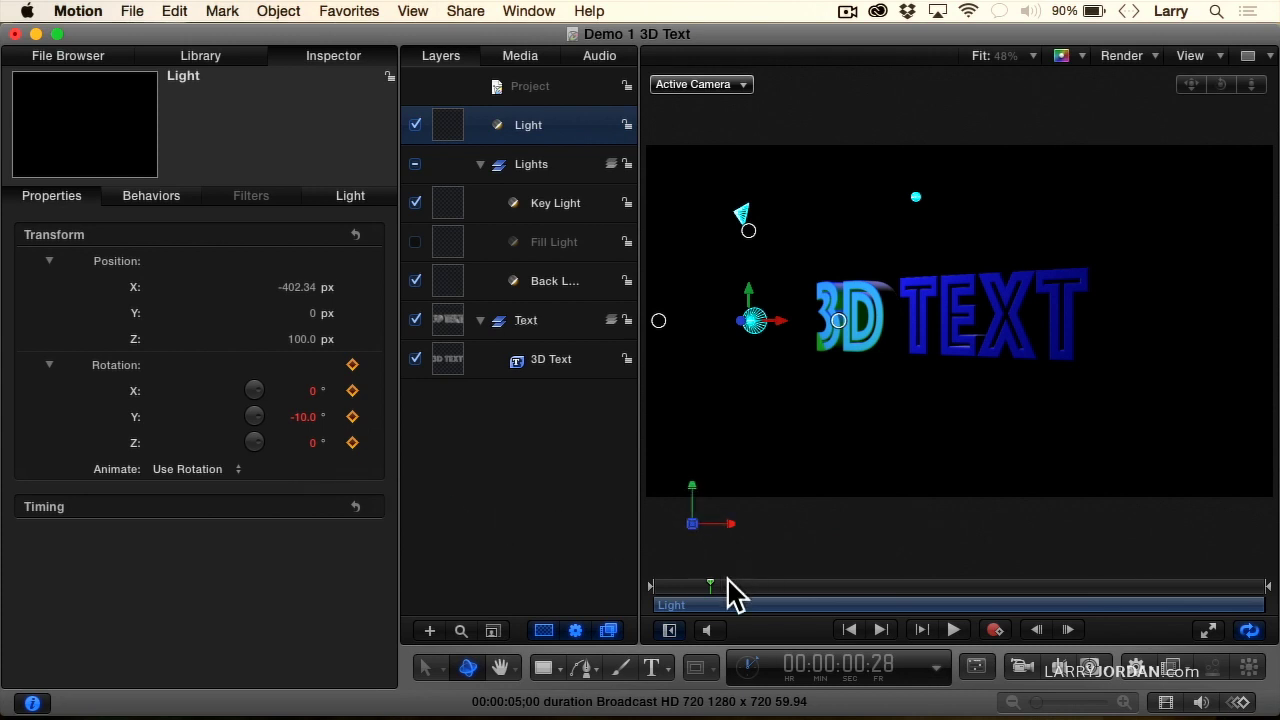
drag(709, 585, 931, 586)
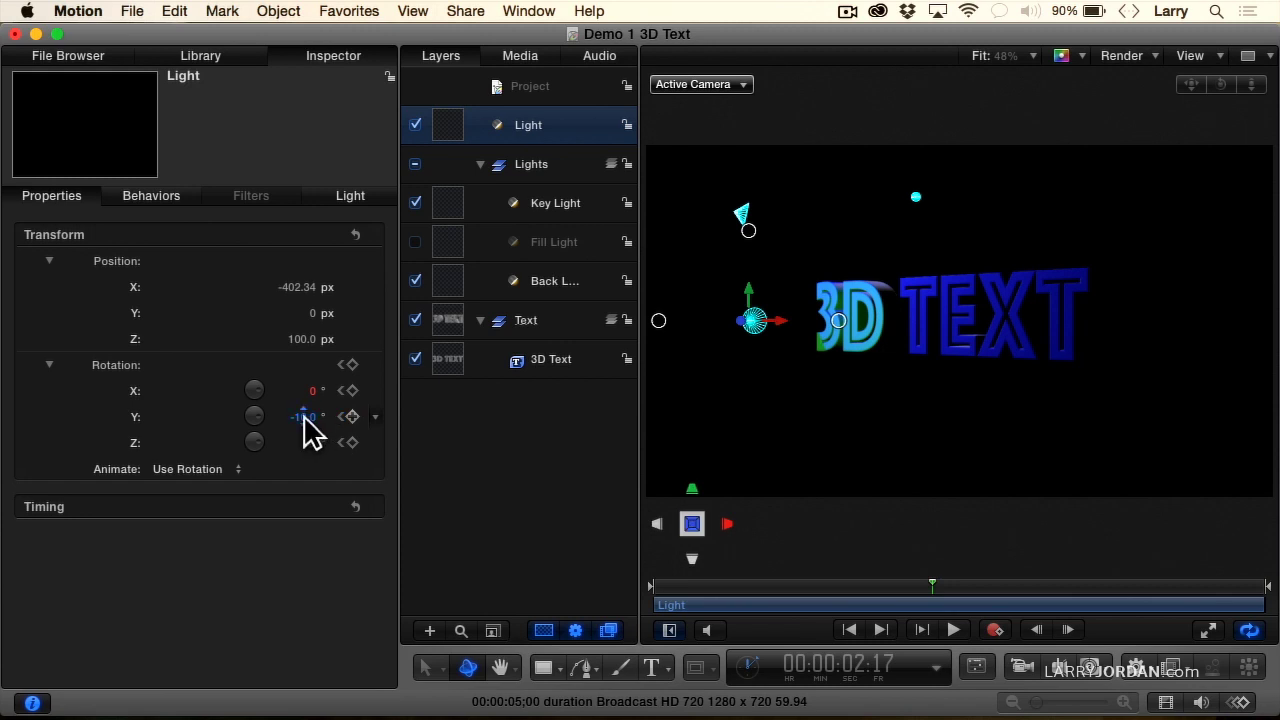
drag(305, 417, 304, 418)
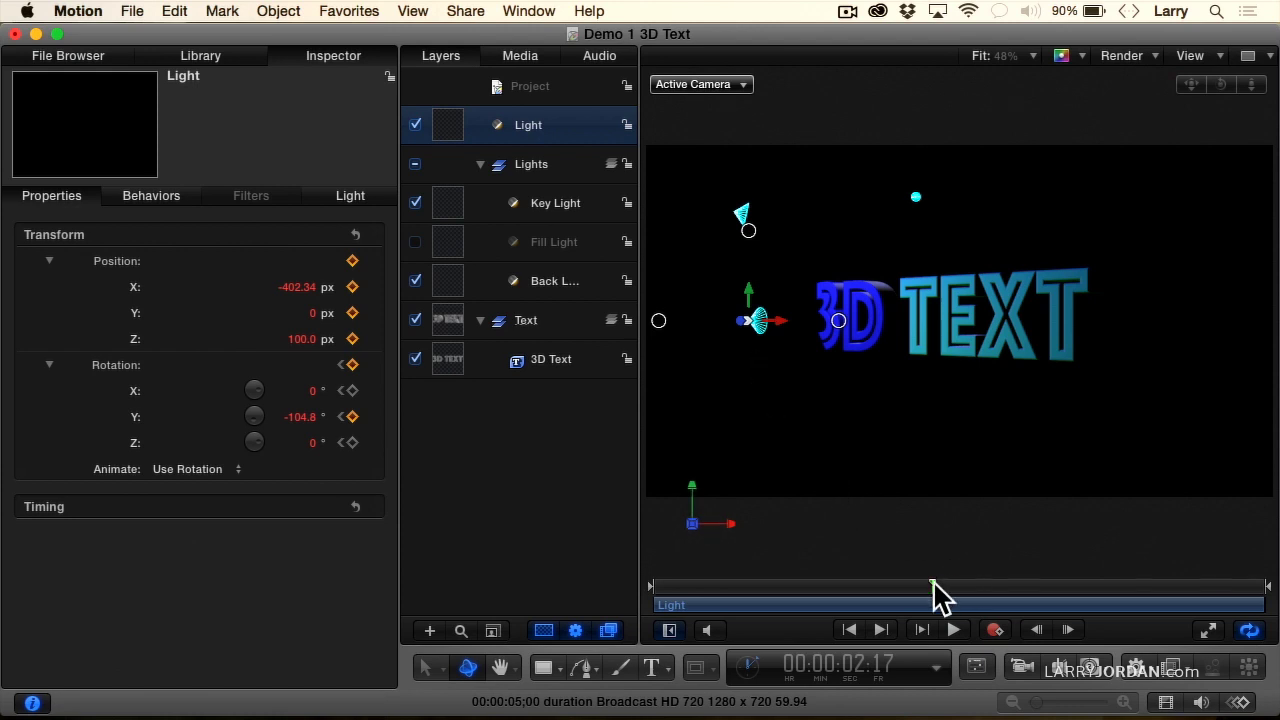
- At about 4:35, move the spotlight to X 386.22 and set Rotation Y to -246.8°
drag(933, 585, 1212, 589)
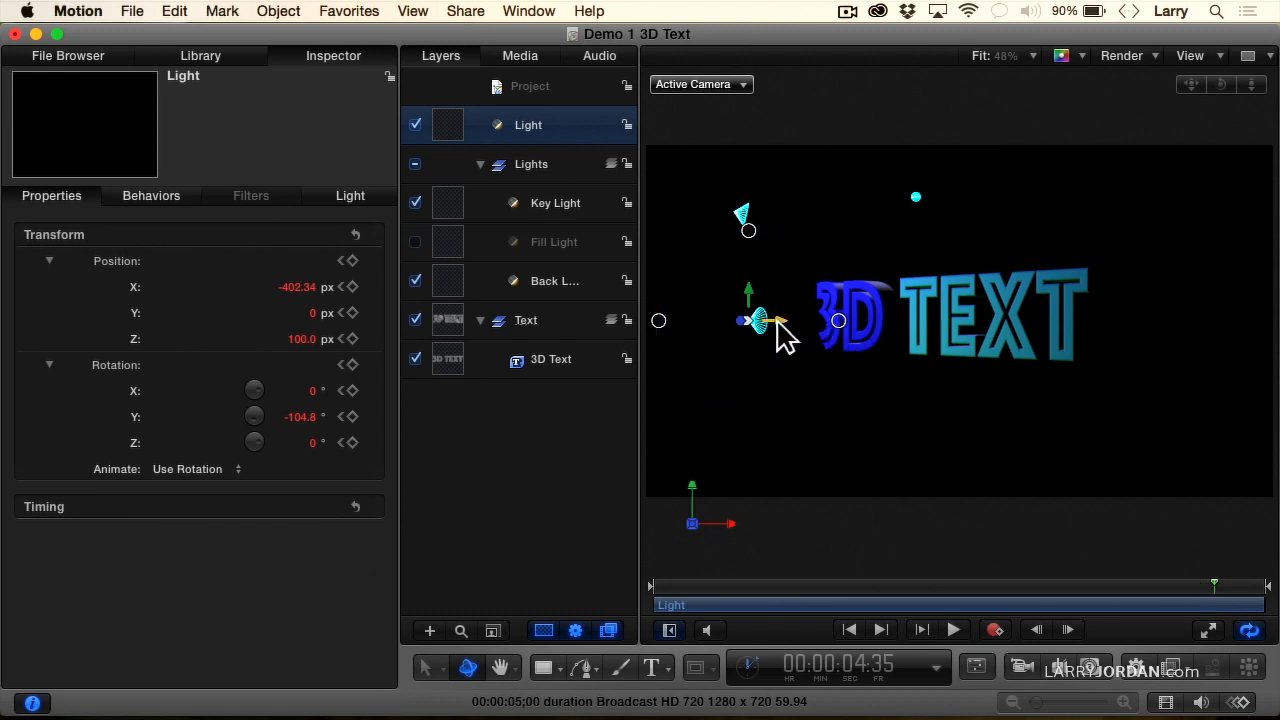
drag(777, 322, 1200, 323)
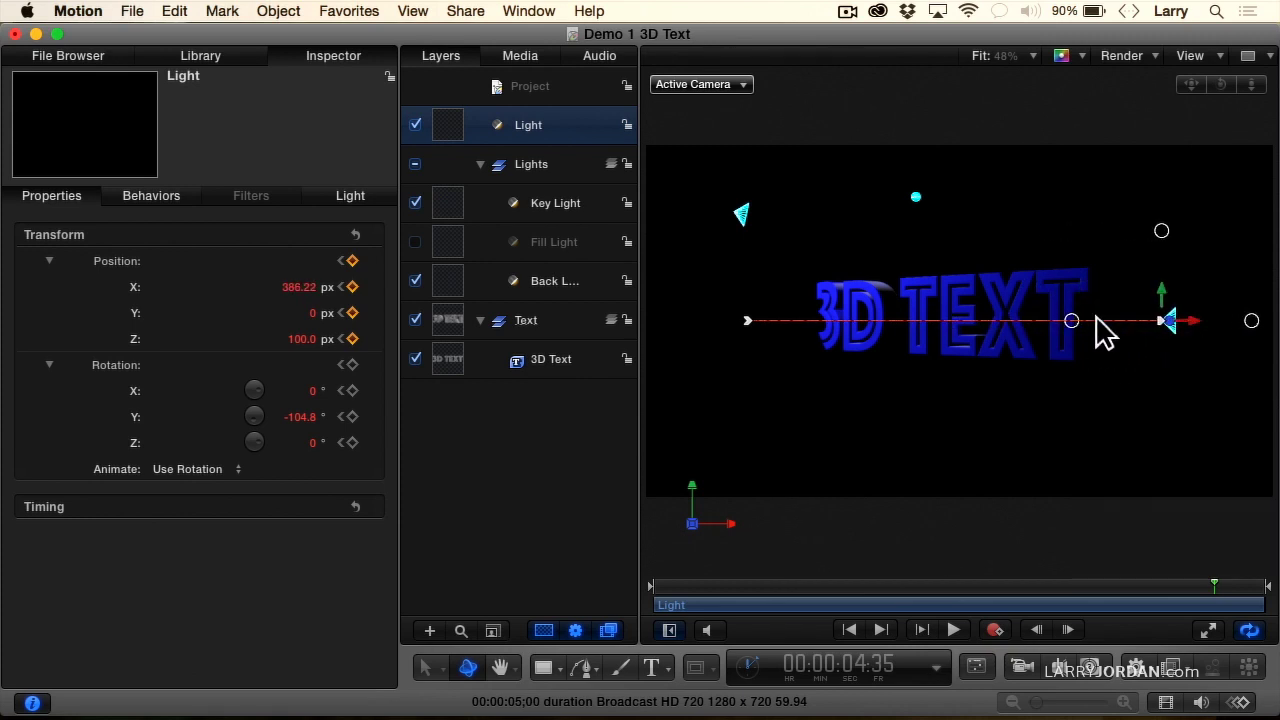
click(304, 414)
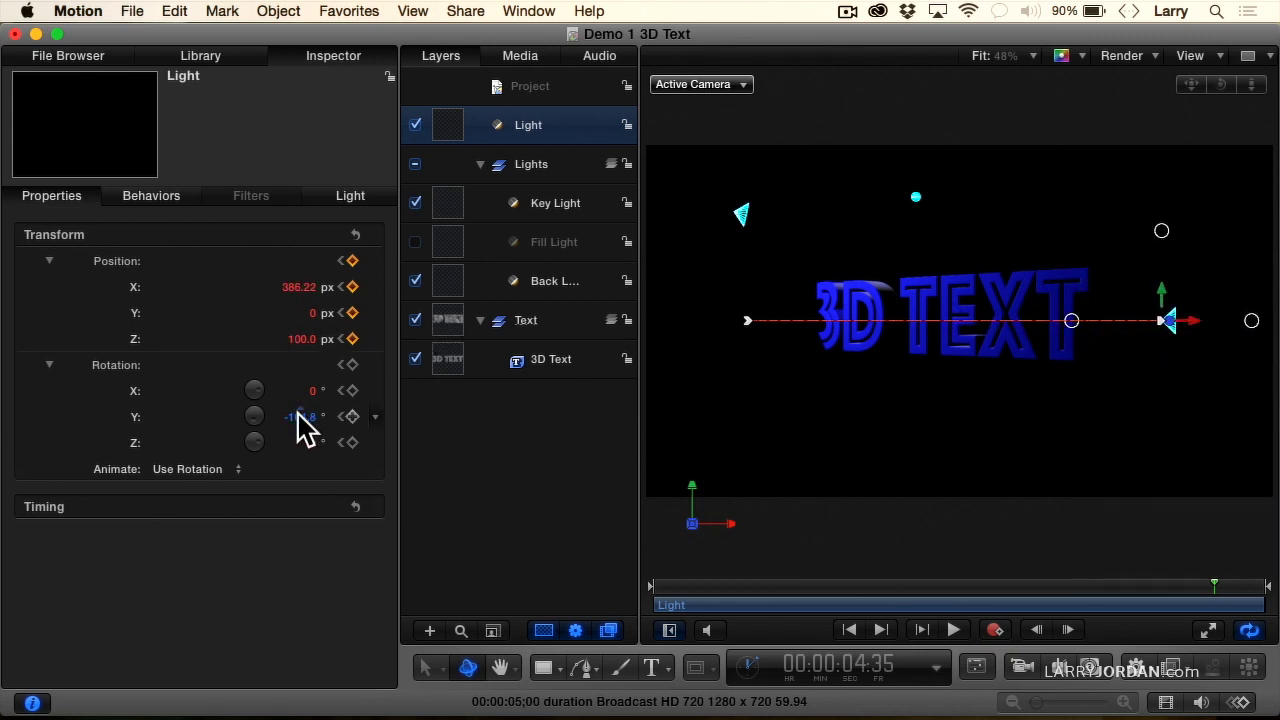
drag(304, 425, 300, 416)
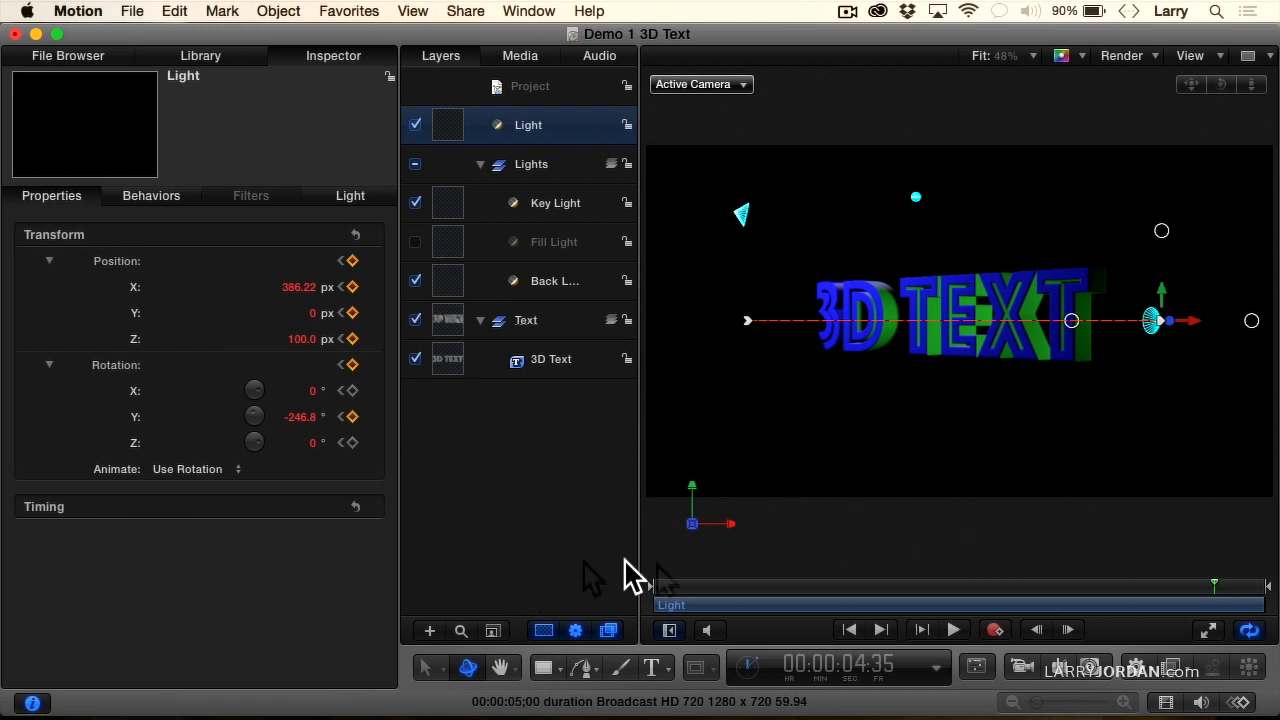
- Replay the clip from the start and scrub through the spotlight's rightward sweep across the 3D TEXT
click(668, 585)
drag(667, 583, 633, 580)
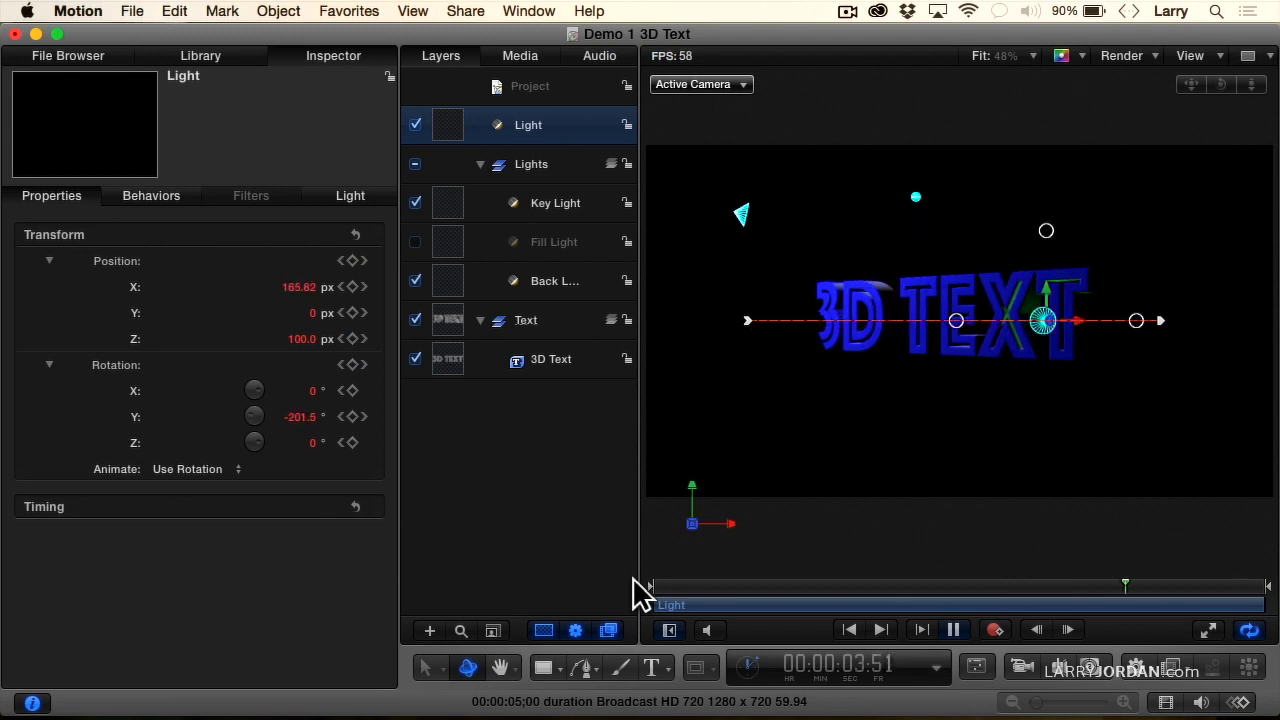
key(space)
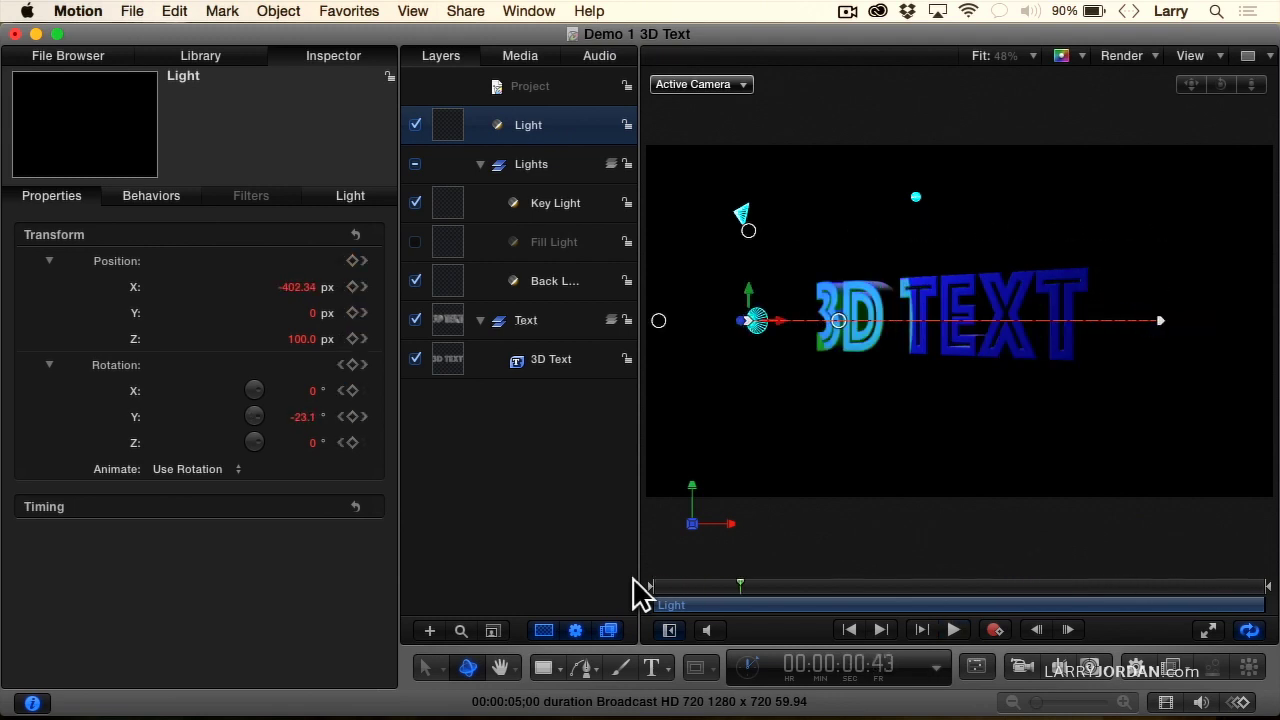
key(space)
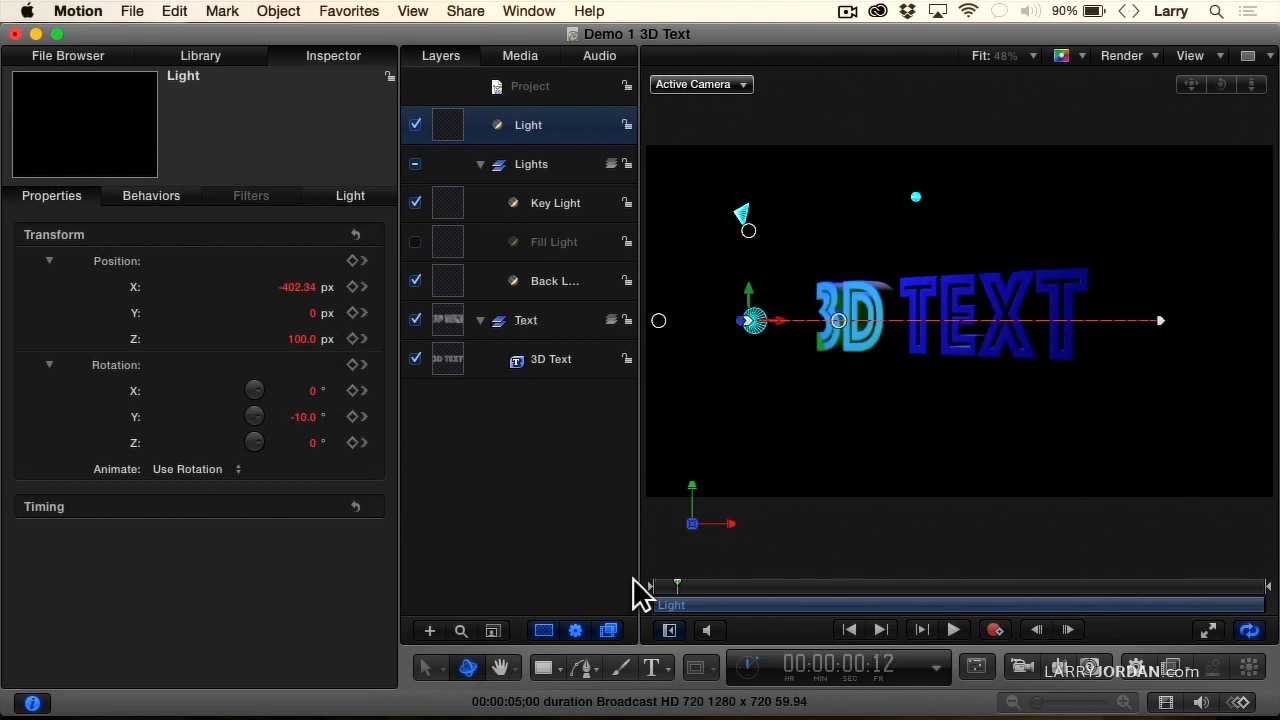
click(673, 582)
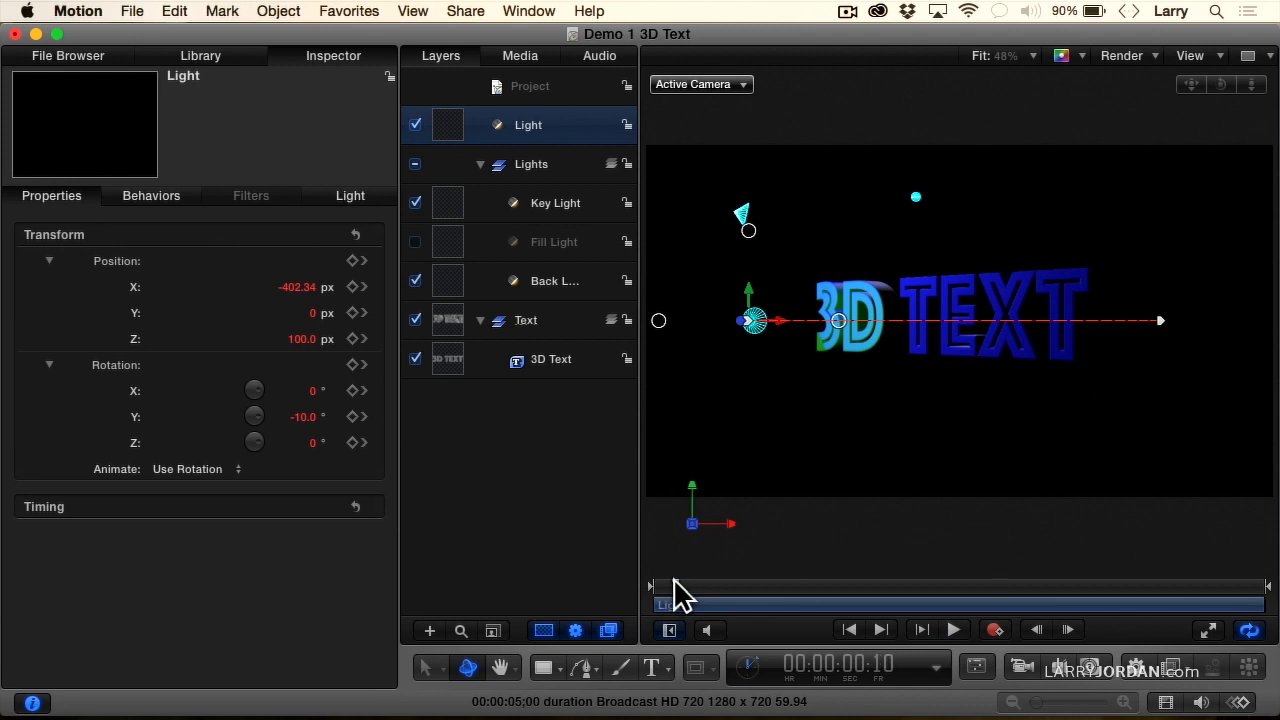
drag(673, 582, 1250, 556)
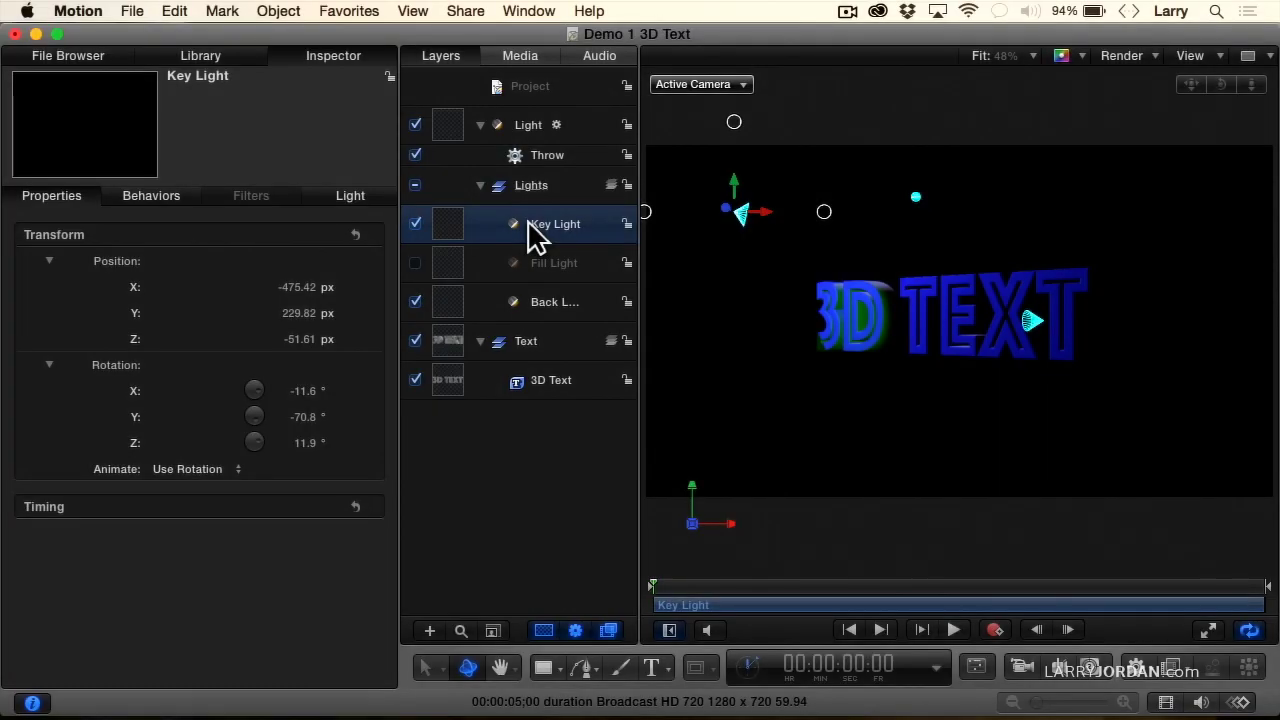
- Record a Color keyframe for the Key Light's blue colour at 0:41
click(657, 357)
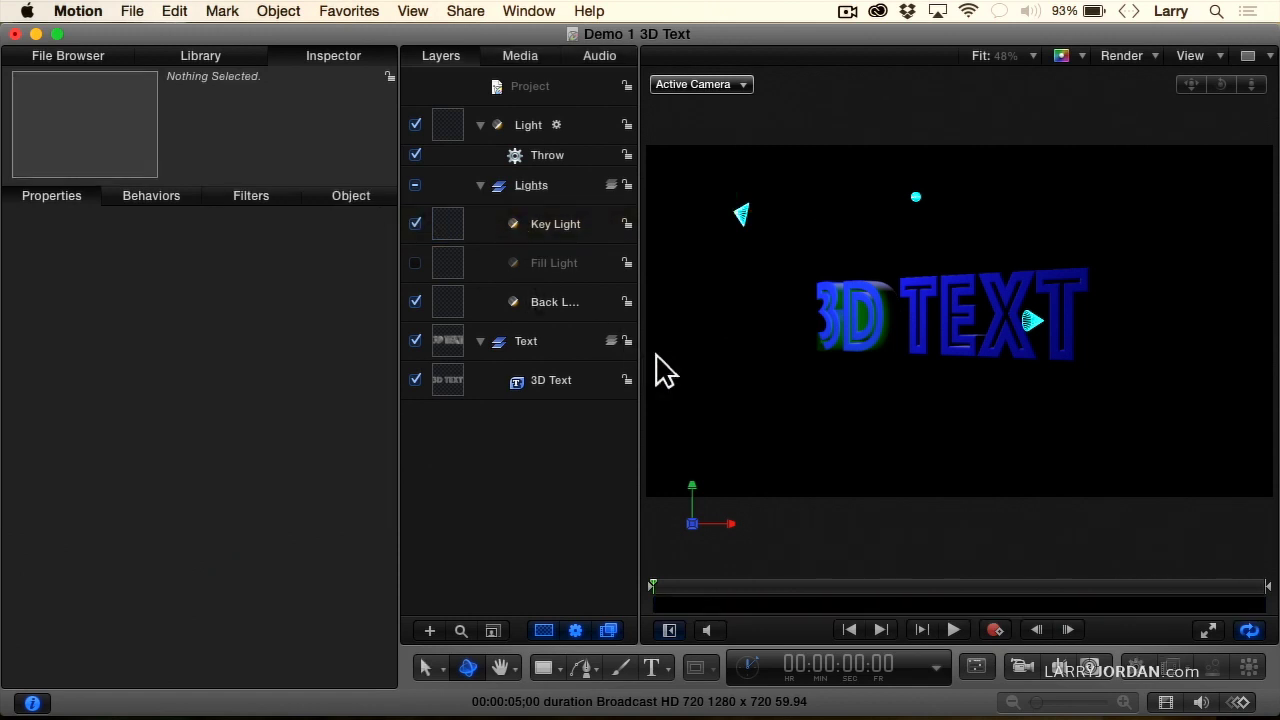
click(573, 236)
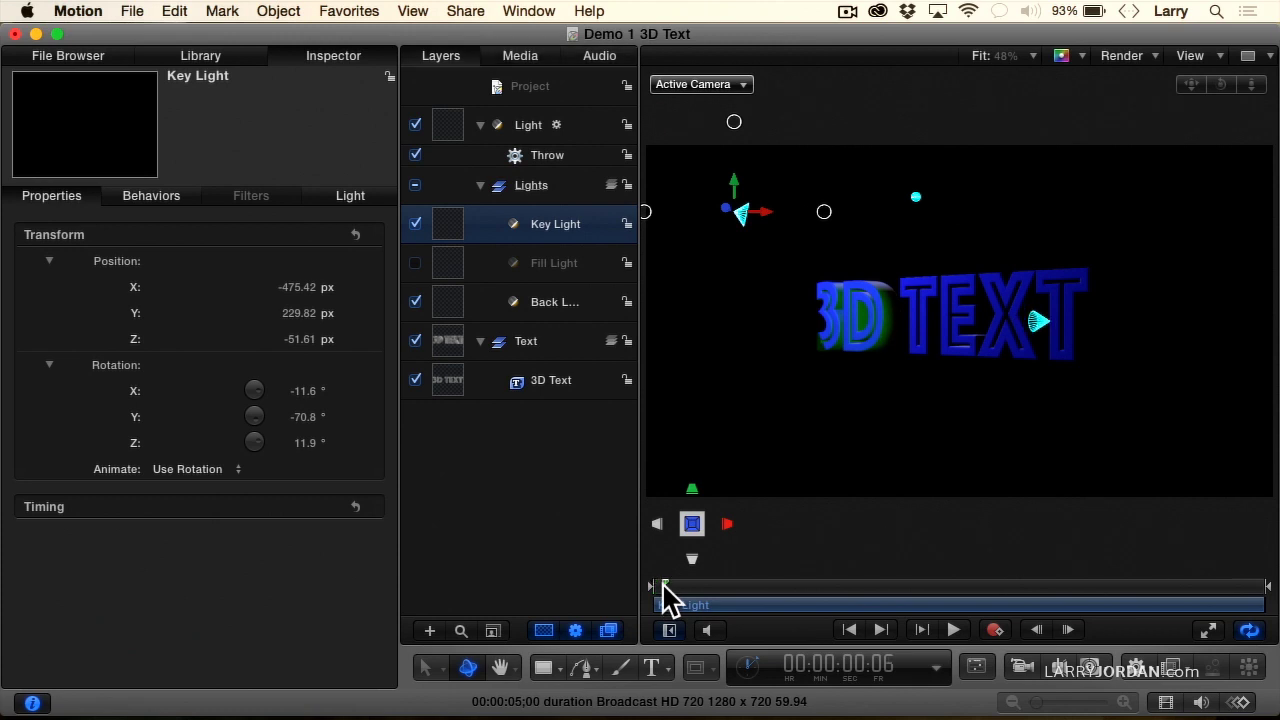
drag(663, 590, 734, 580)
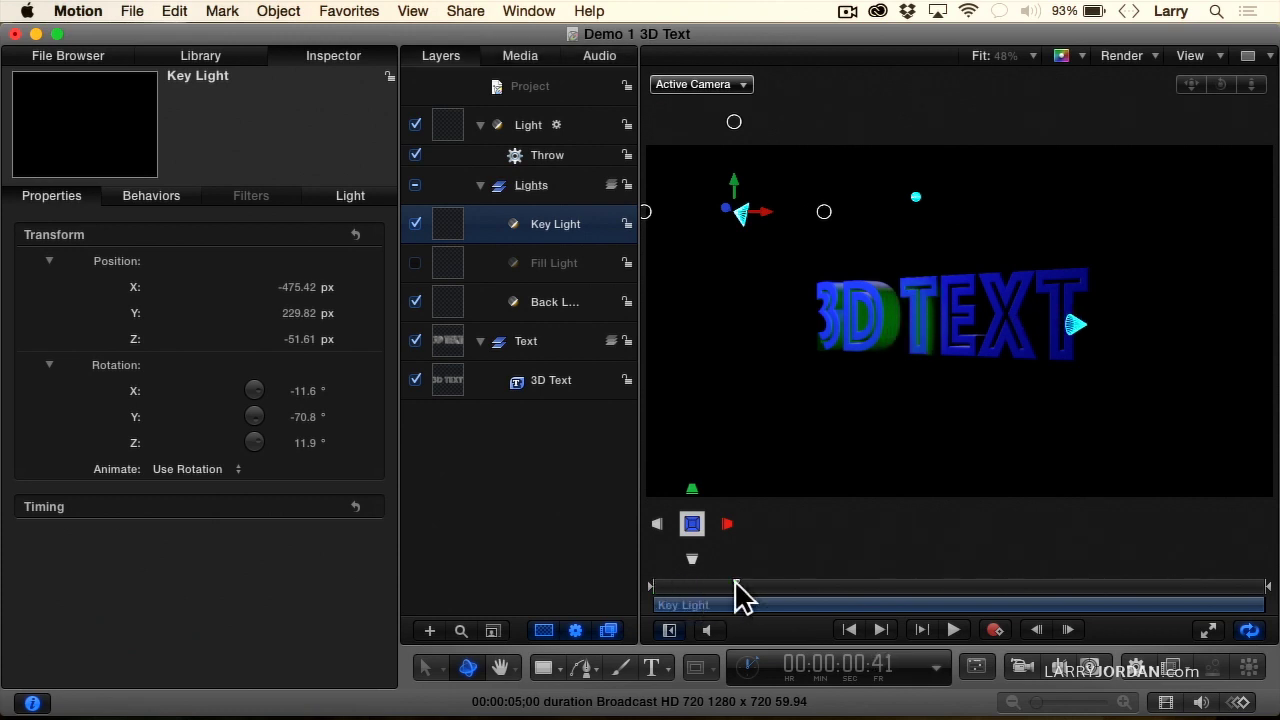
click(350, 195)
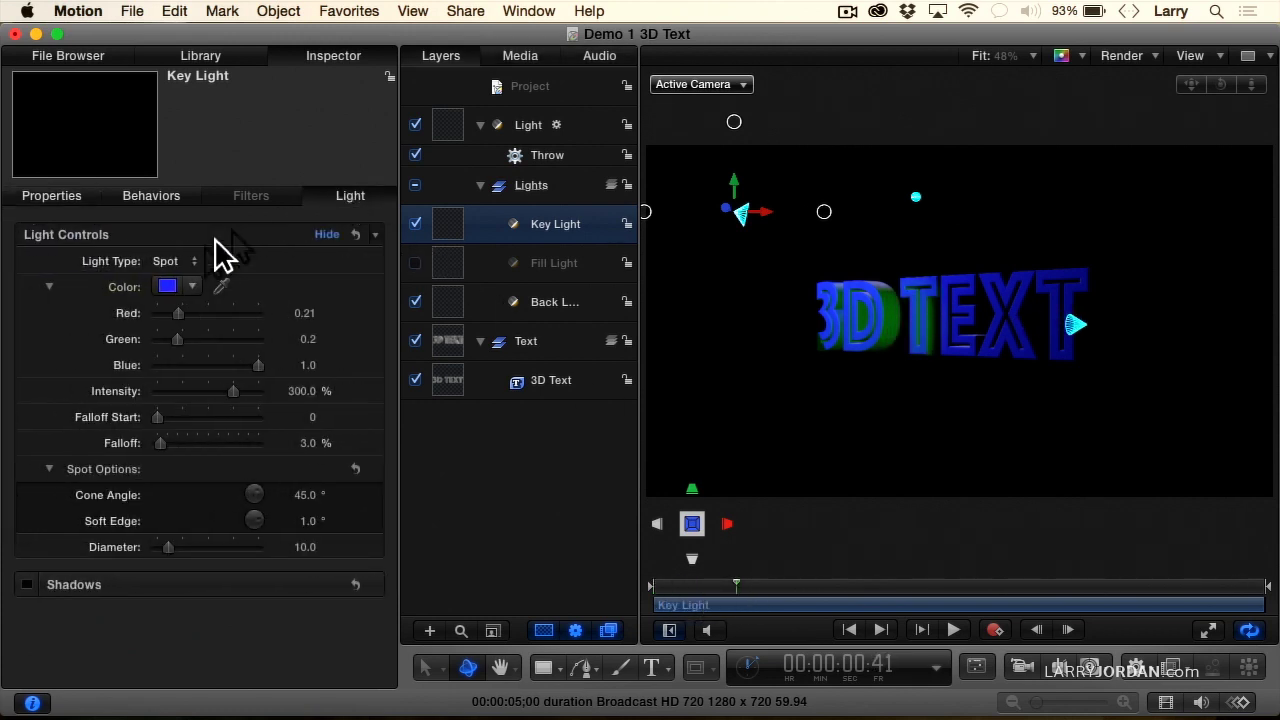
click(352, 286)
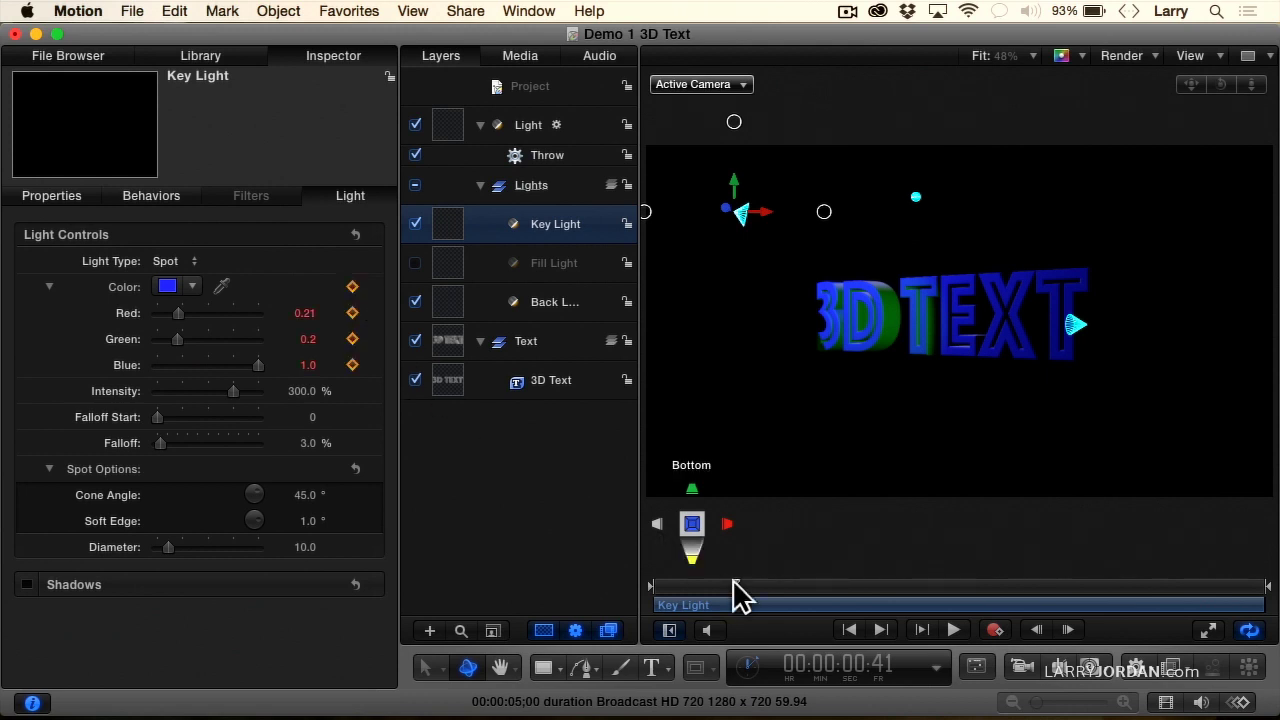
- At 4:01, change the Key Light's colour to gold (168, 128, 0)
drag(733, 582, 1150, 587)
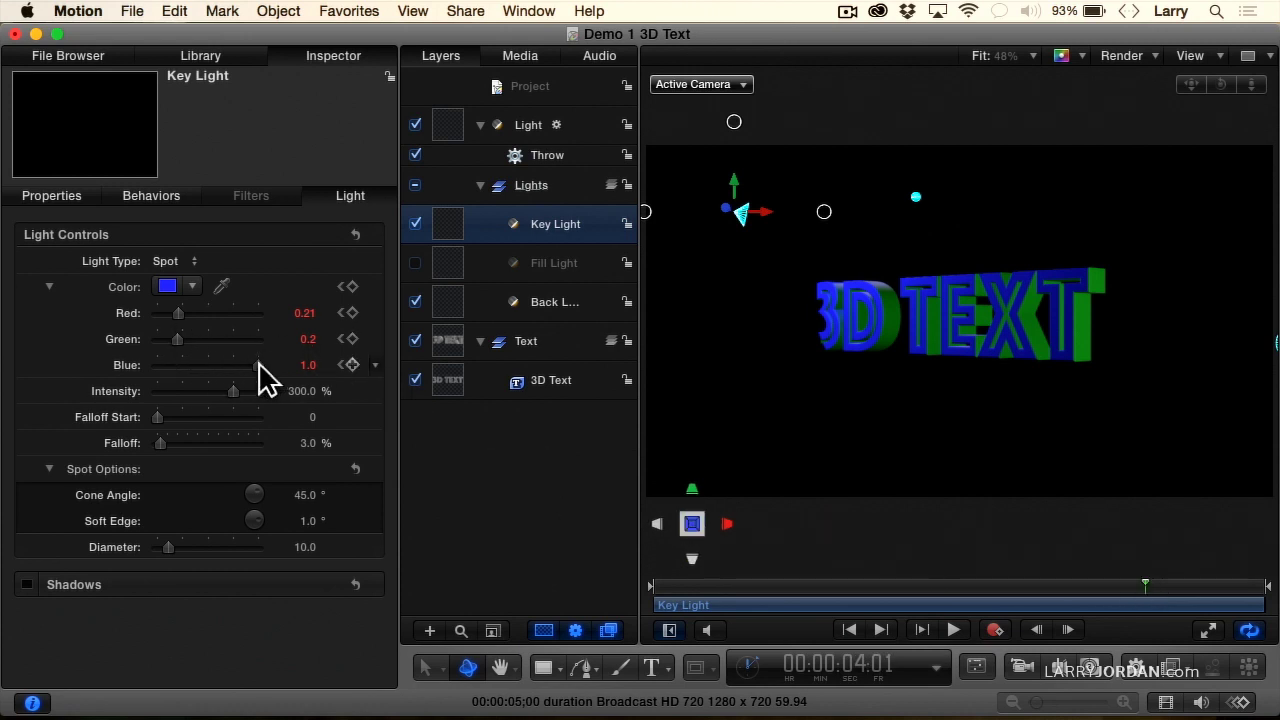
click(193, 289)
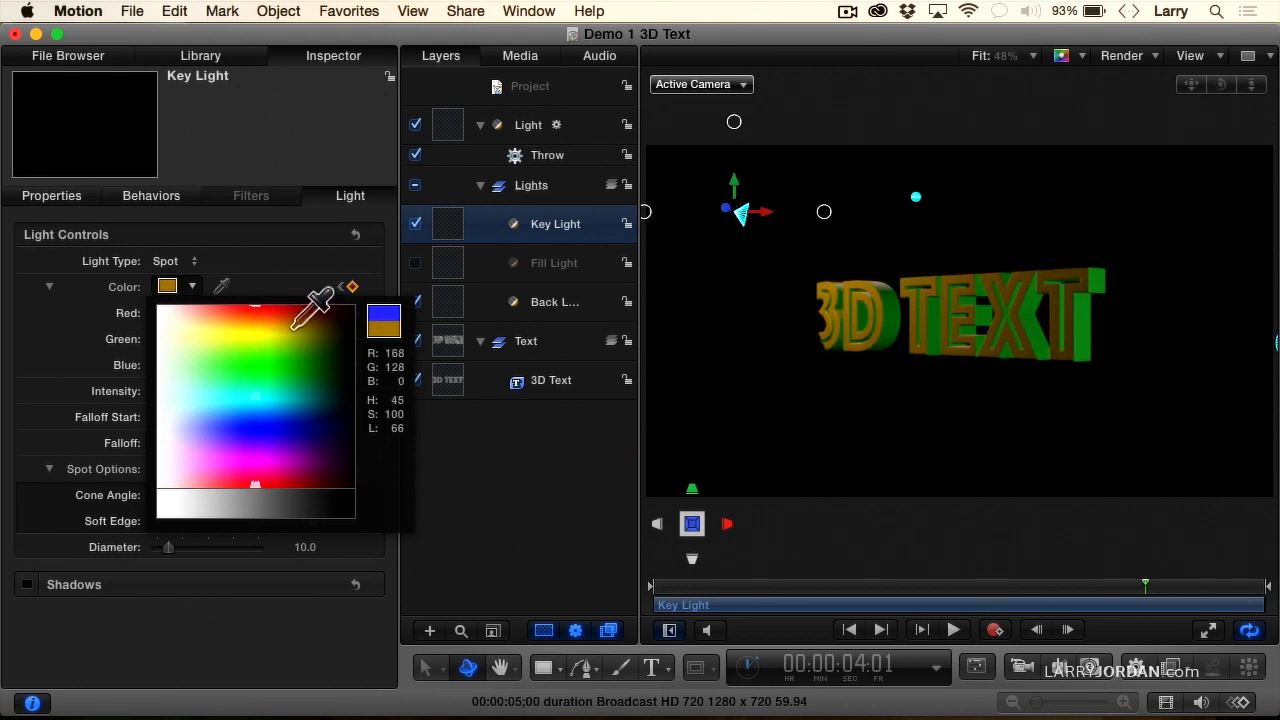
click(293, 327)
- Play the clip from the start, then scrub to the very end to see the gold lighting
click(655, 588)
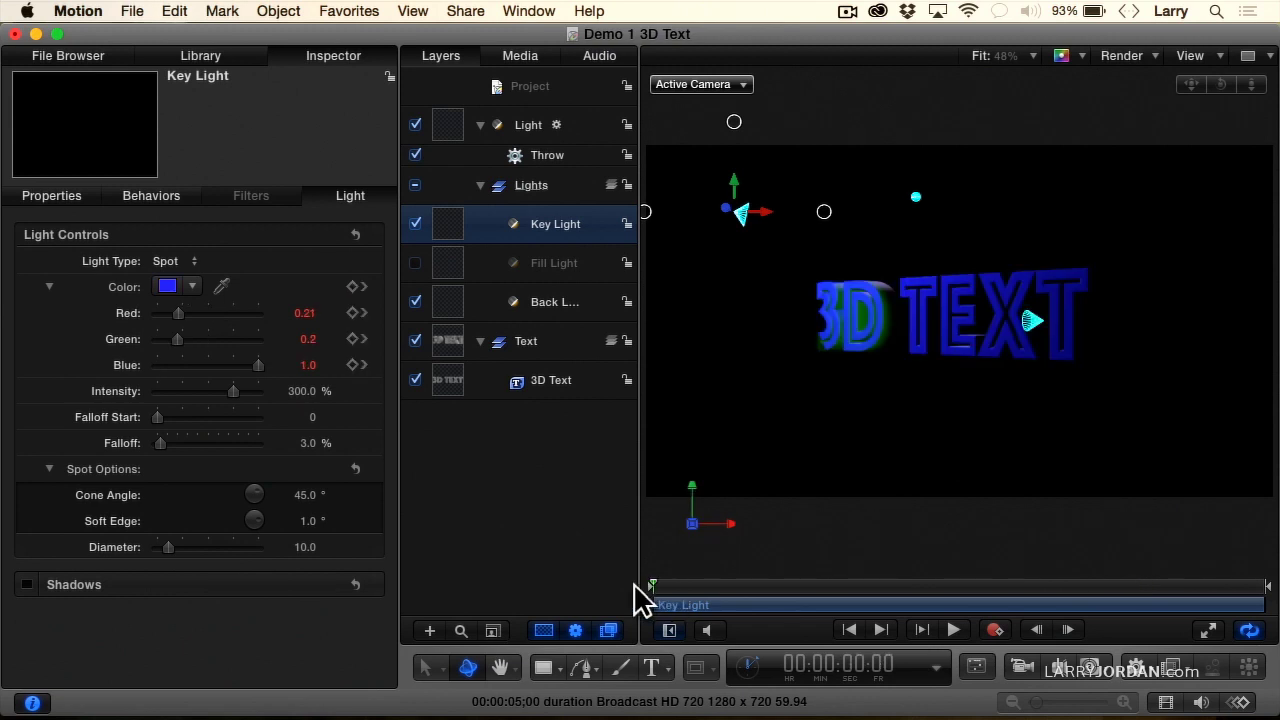
key(space)
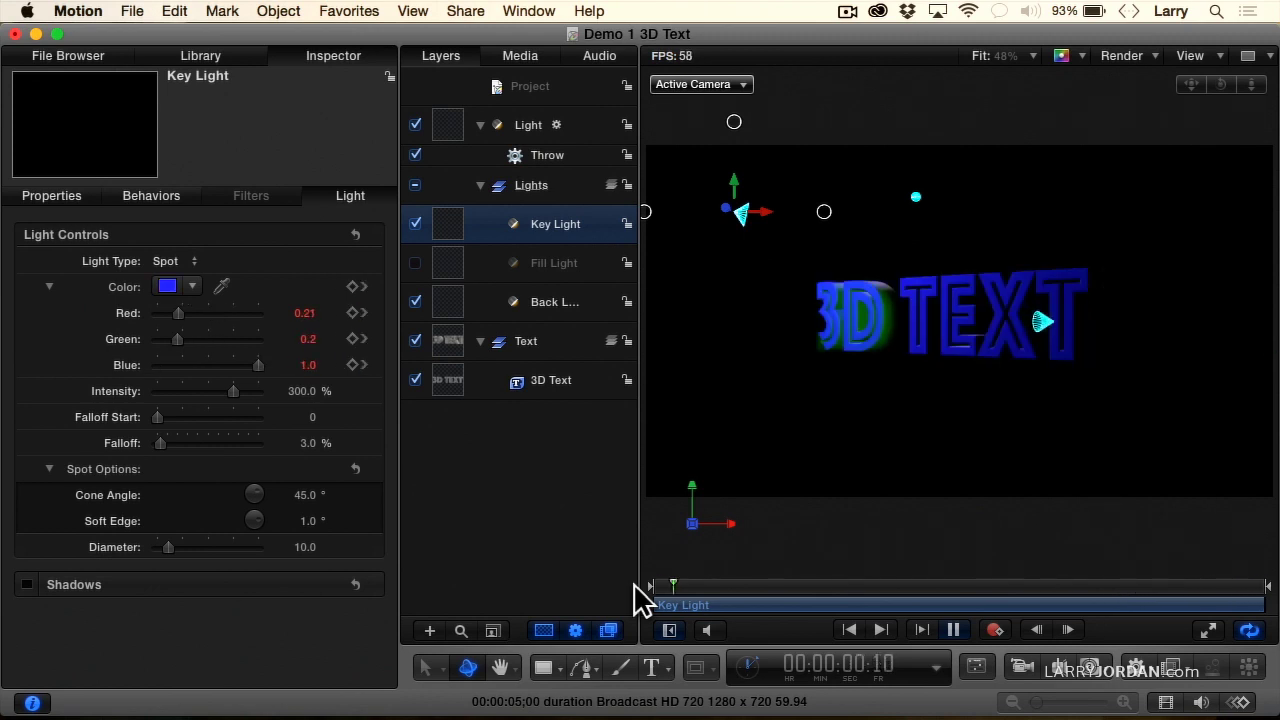
key(space)
click(1218, 585)
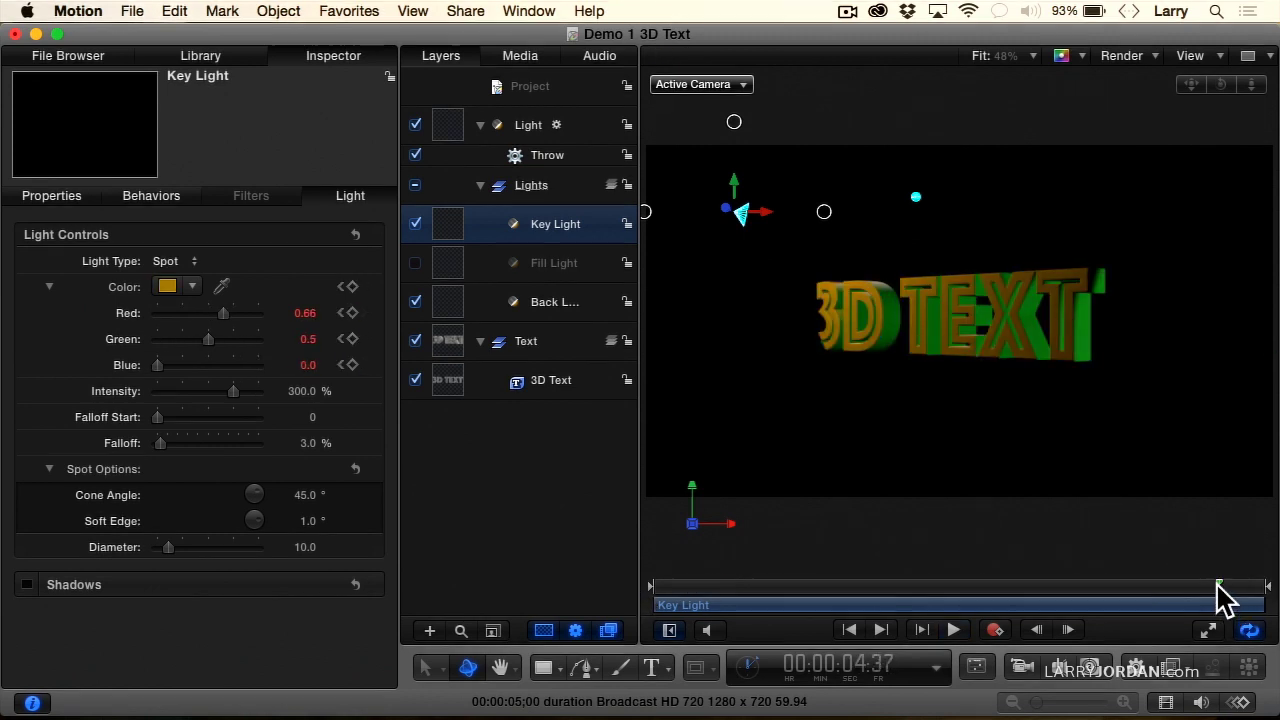
drag(1217, 584, 1242, 580)
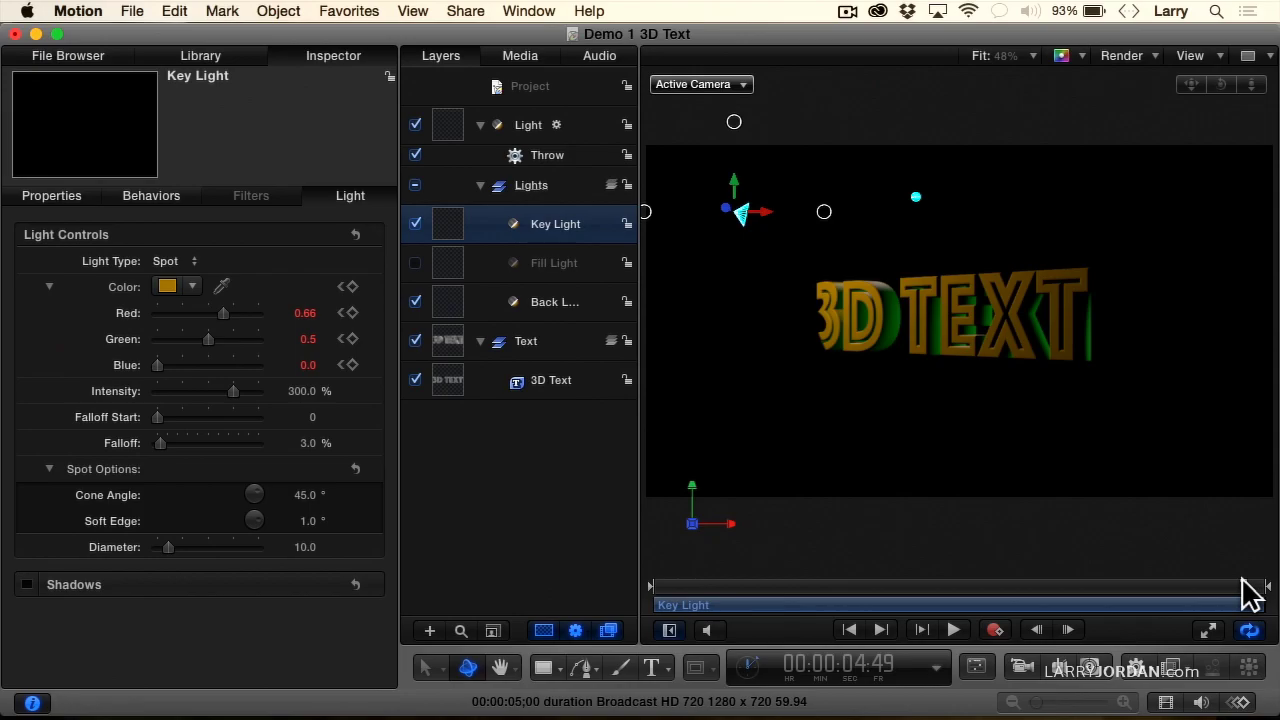